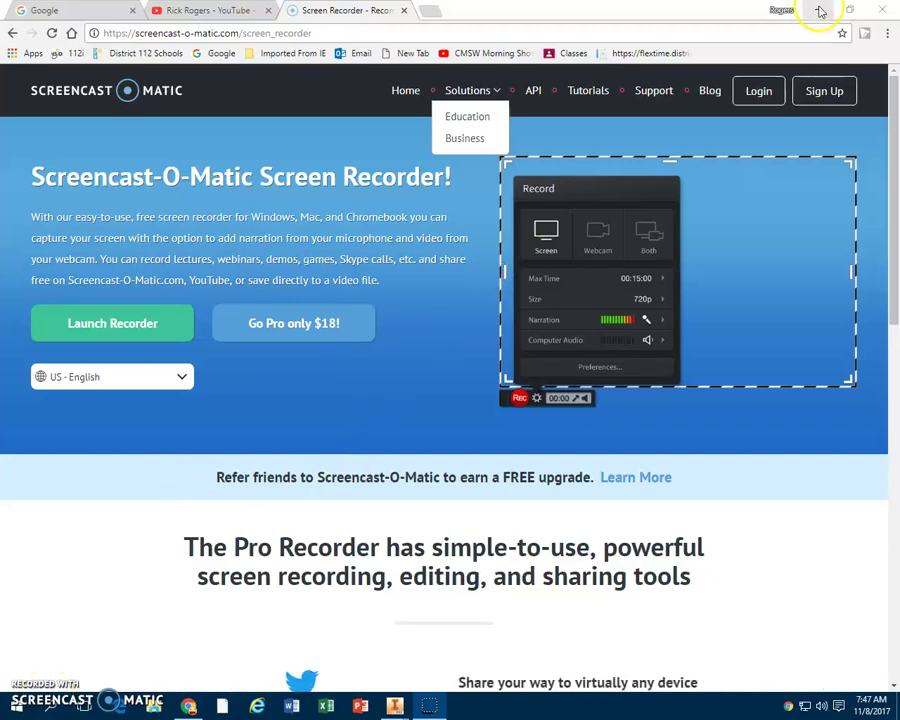
Step: Minimize Chrome and show thumbnails of the two open Inventor windows
left_click(820, 10)
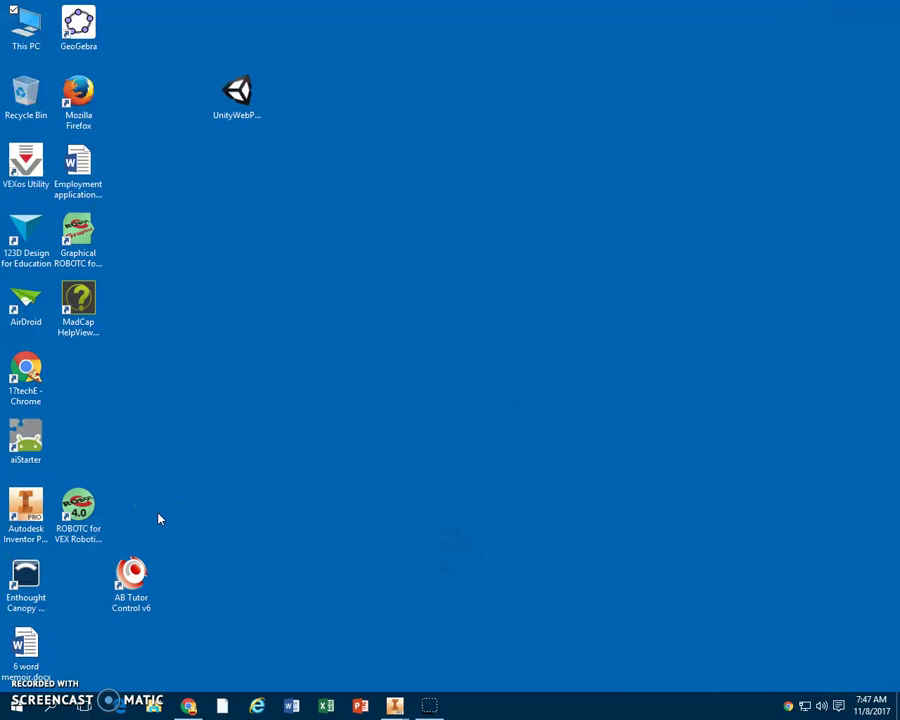
left_click(30, 515)
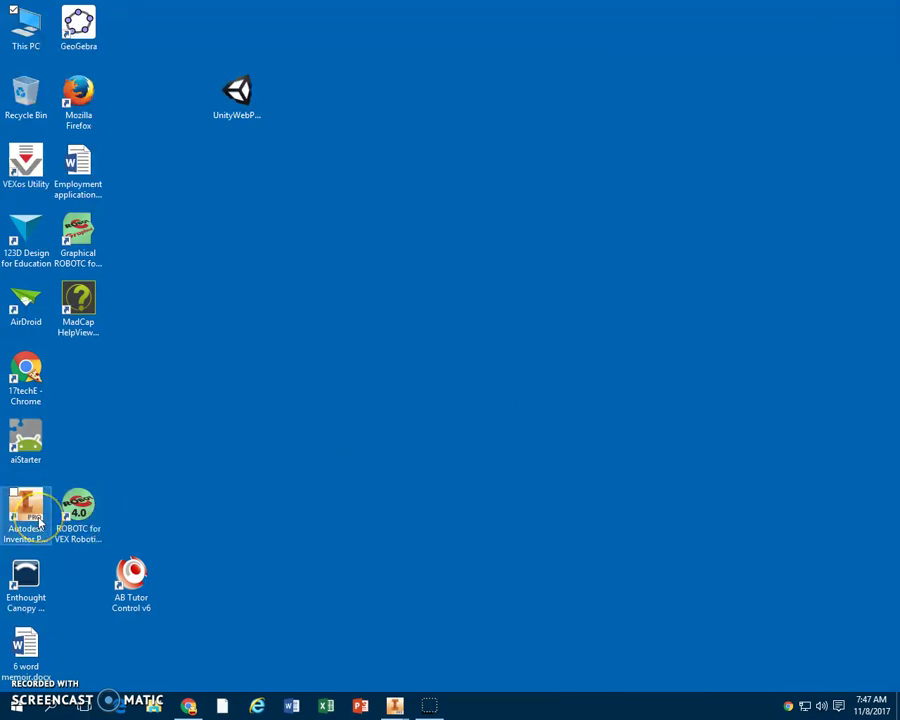
left_click(400, 707)
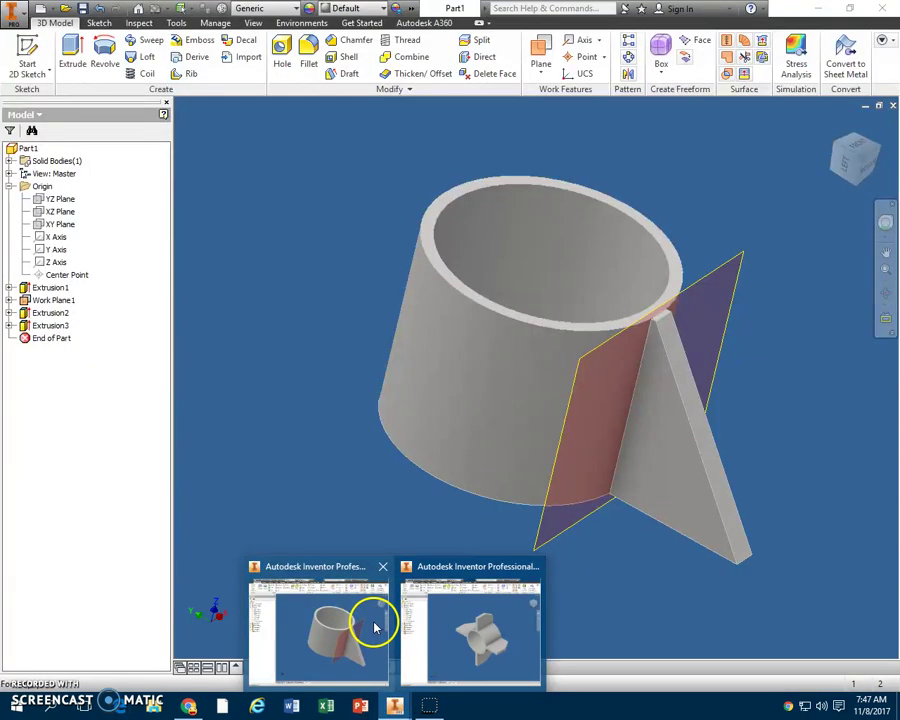
Step: Bring Part1 forward and create a new part, Part2, from the Standard.ipt template
left_click(376, 627)
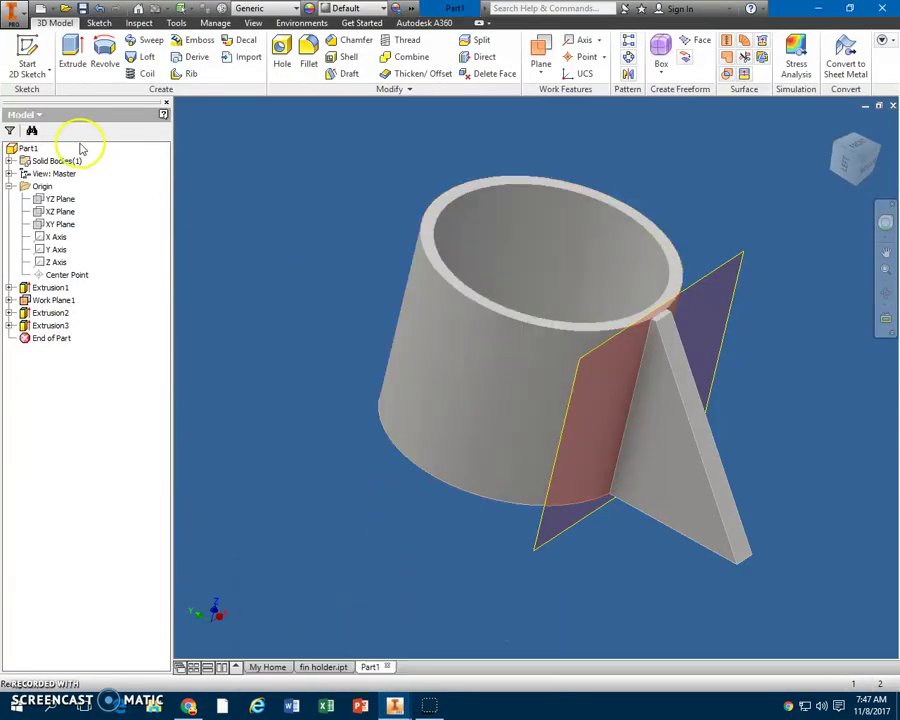
left_click(15, 14)
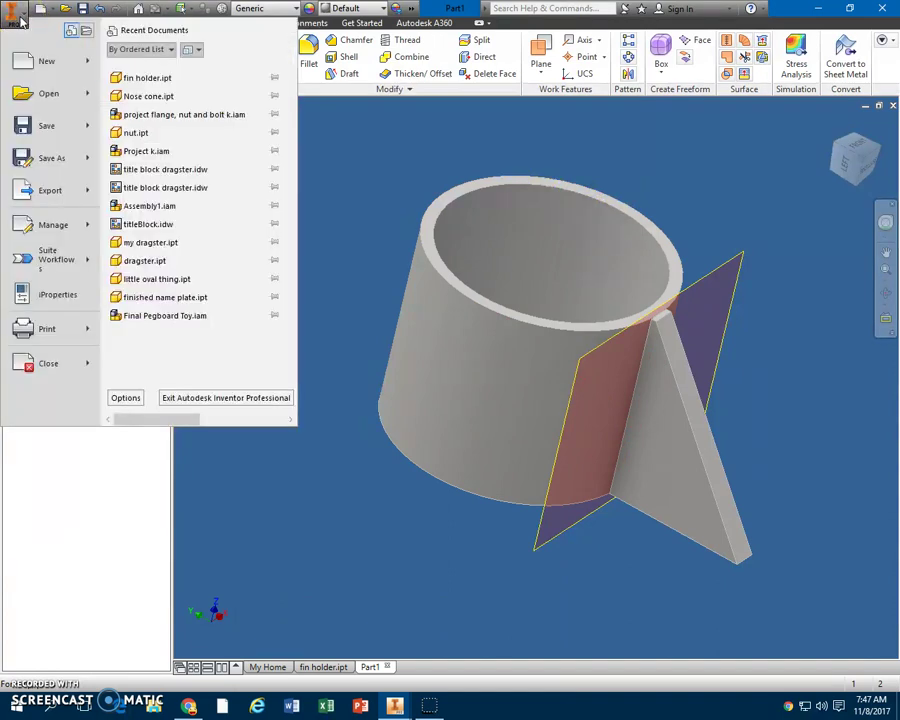
left_click(42, 60)
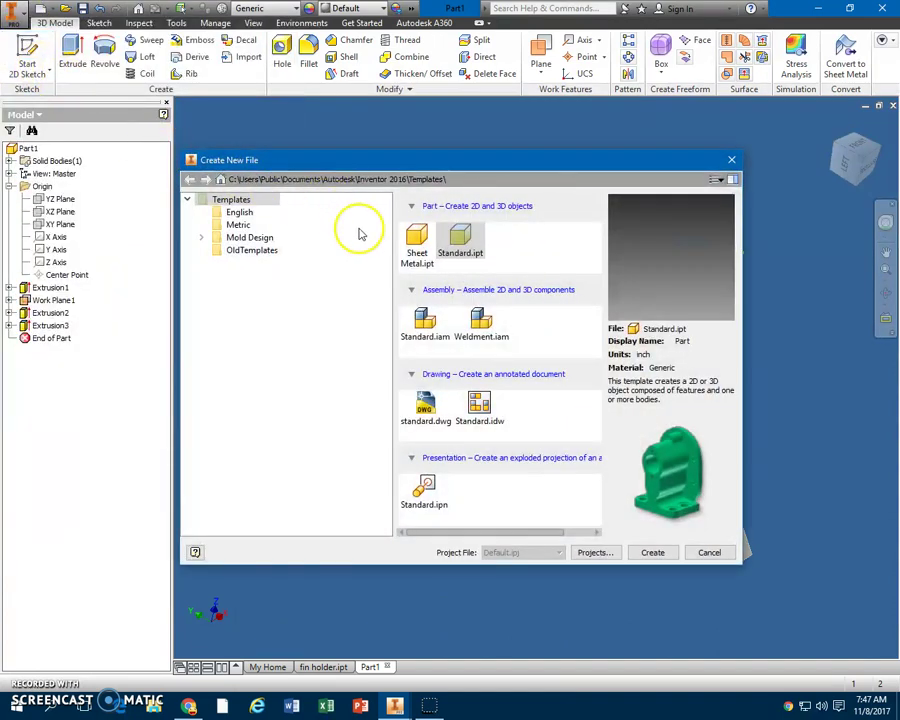
double_click(460, 240)
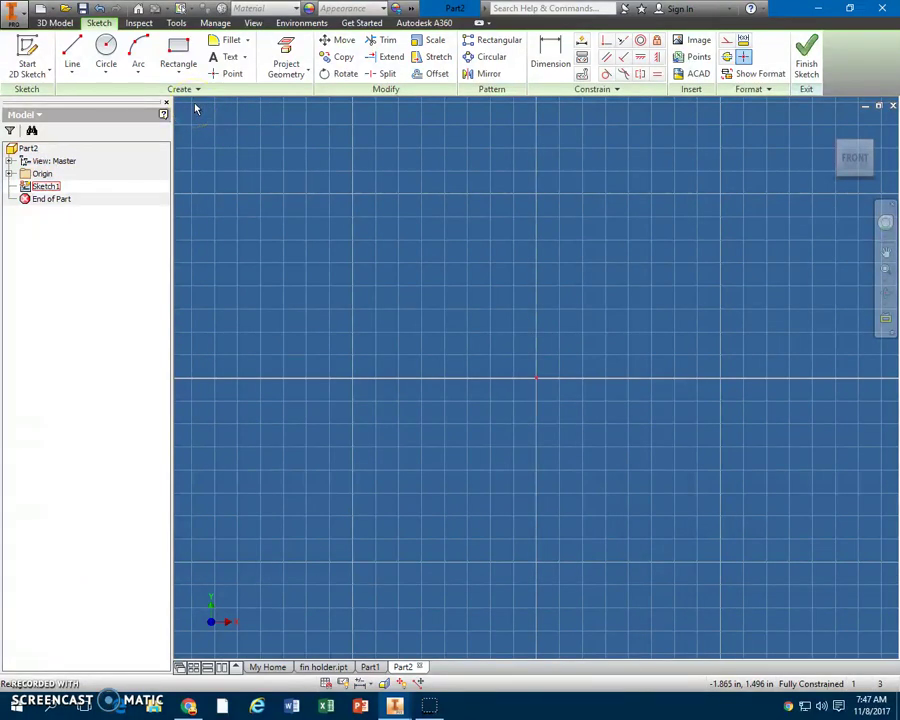
Step: Draw a larger and a smaller circle, both centred on the sketch origin
left_click(108, 55)
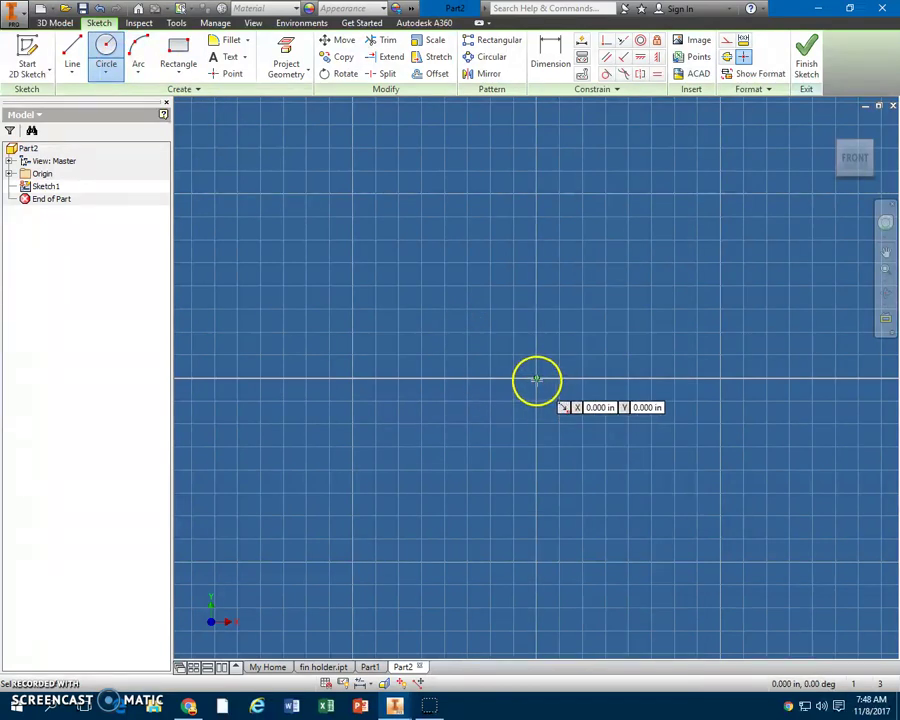
left_click(536, 378)
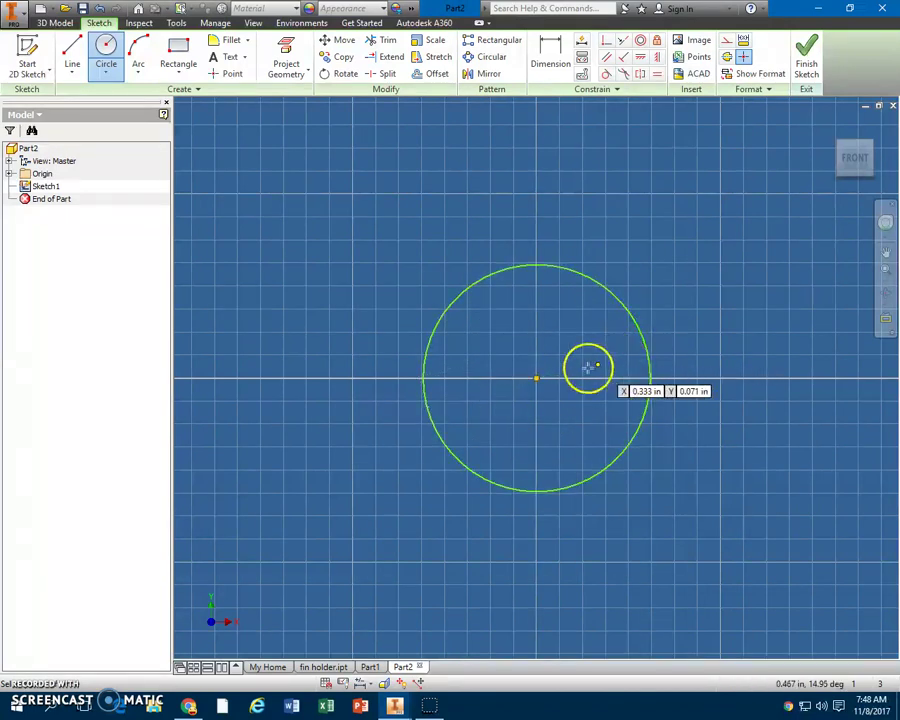
left_click(538, 378)
left_click(538, 378)
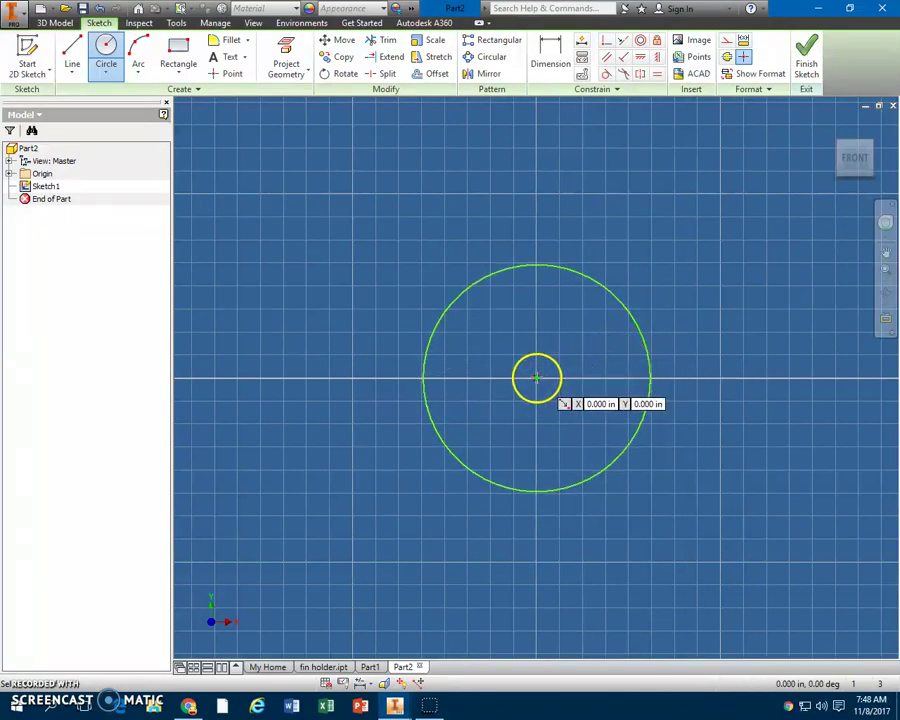
left_click(538, 377)
left_click(608, 358)
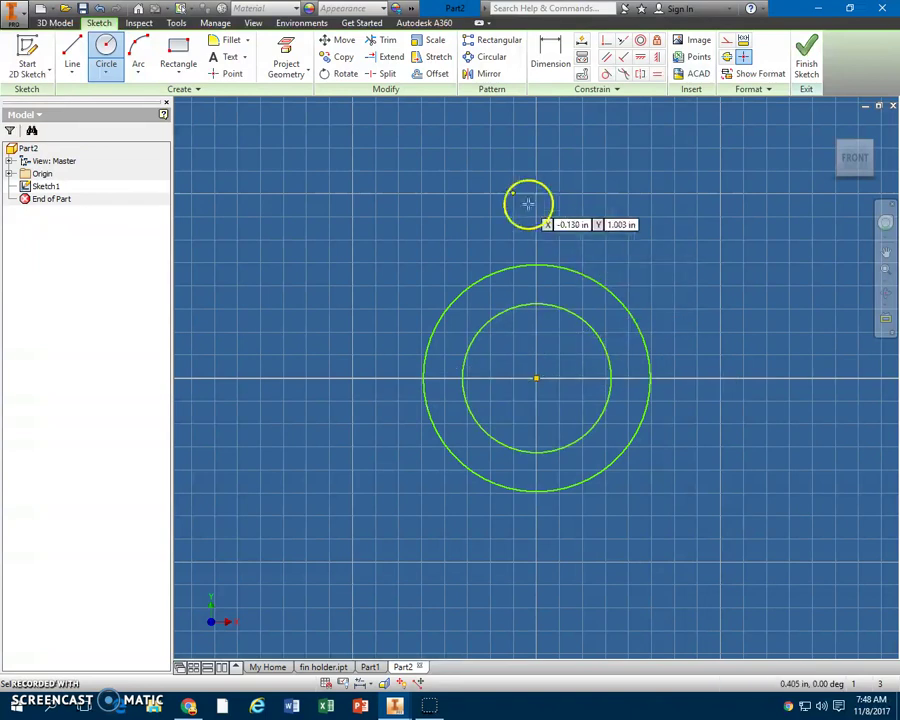
right_click(489, 186)
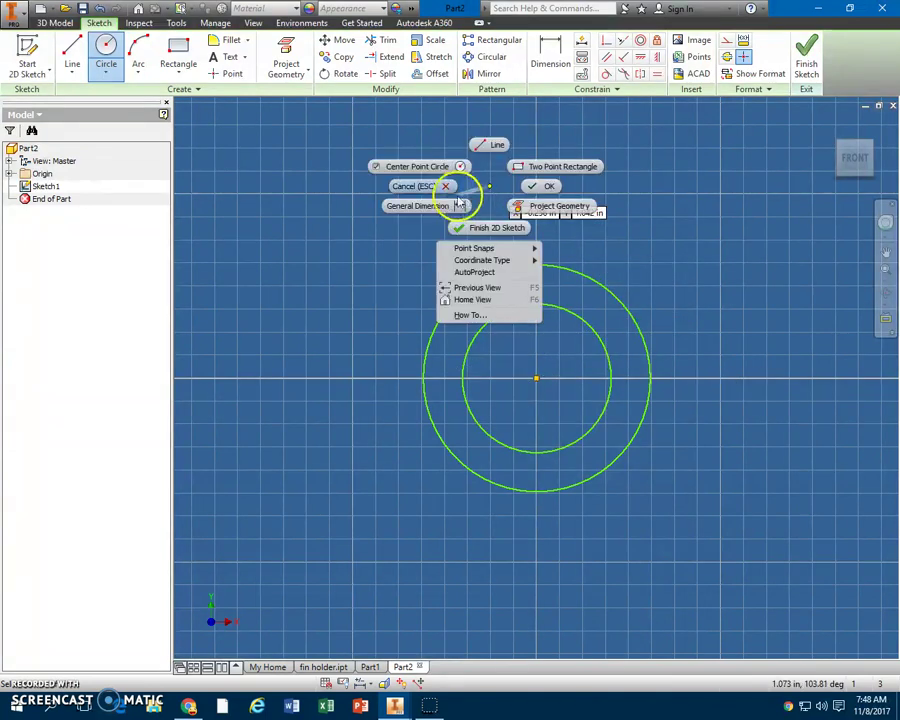
left_click(406, 186)
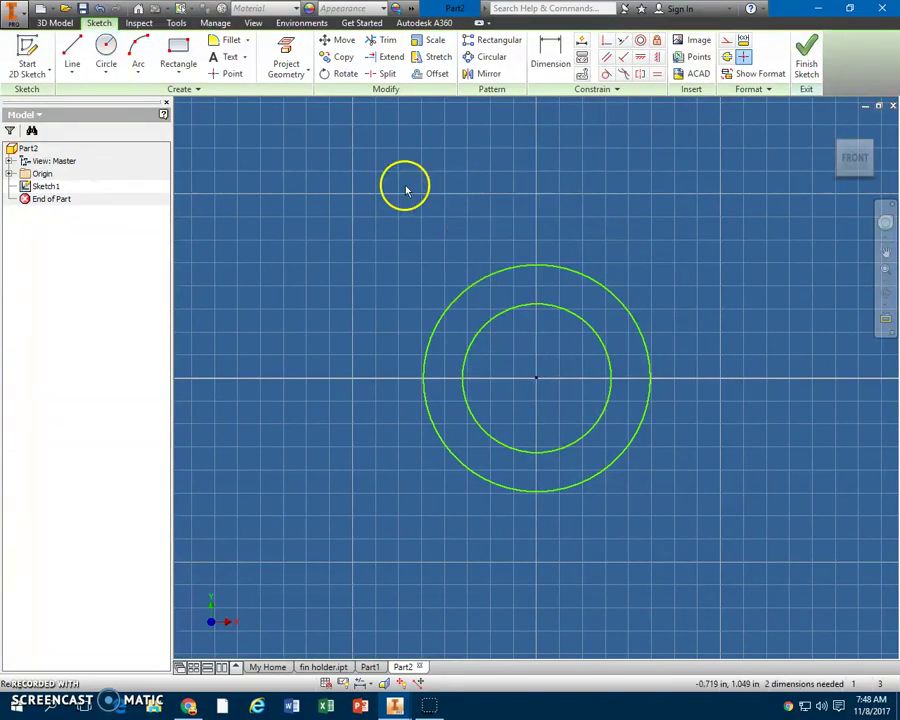
Step: Dimension the outer circle's diameter as 1.25
left_click(548, 60)
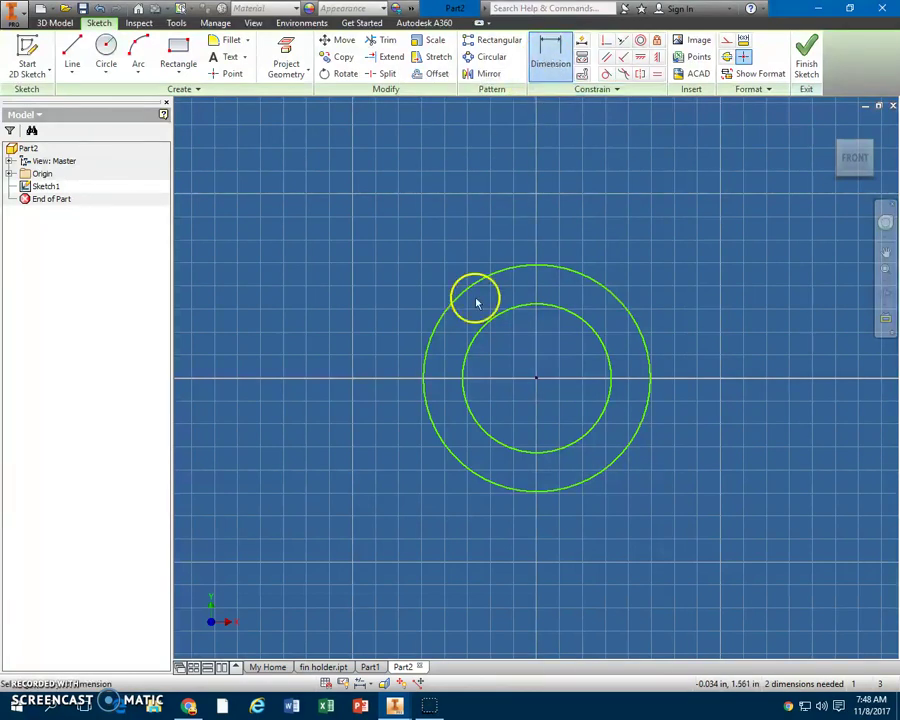
left_click(427, 349)
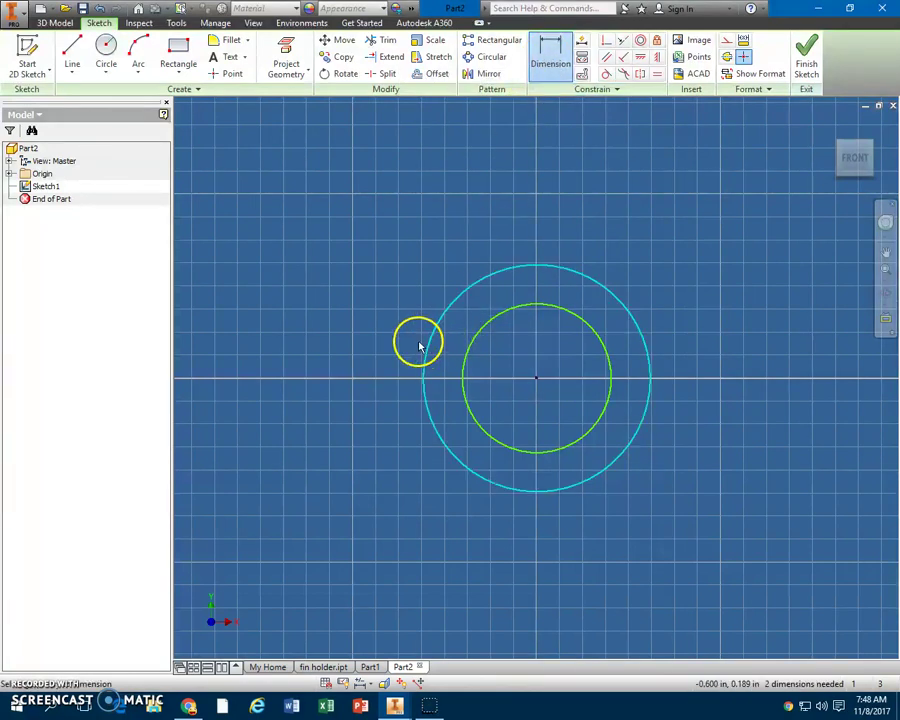
left_click(372, 333)
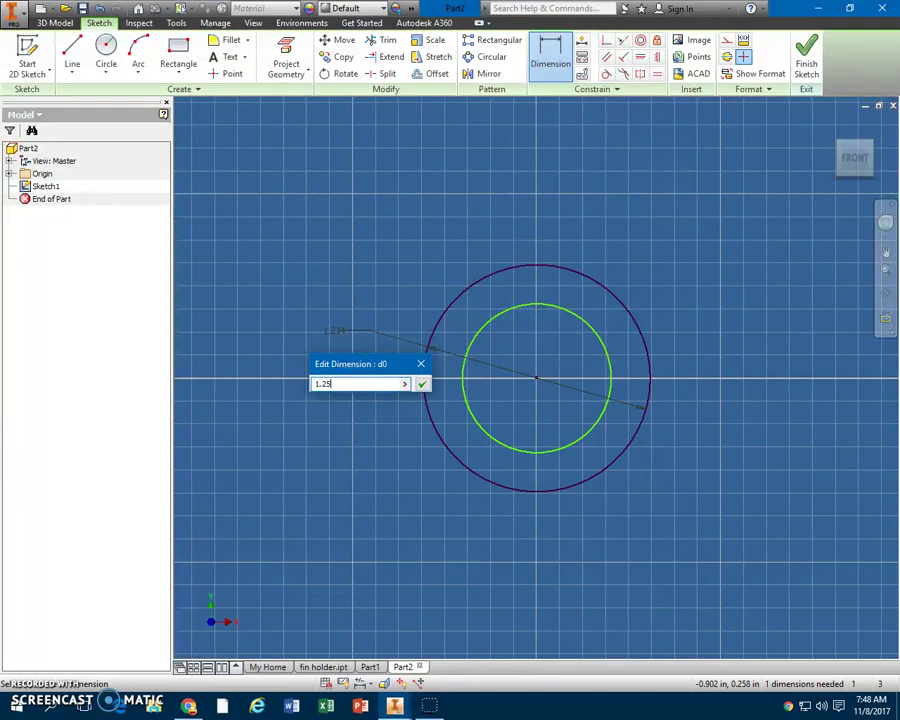
type("1.25")
key("Return")
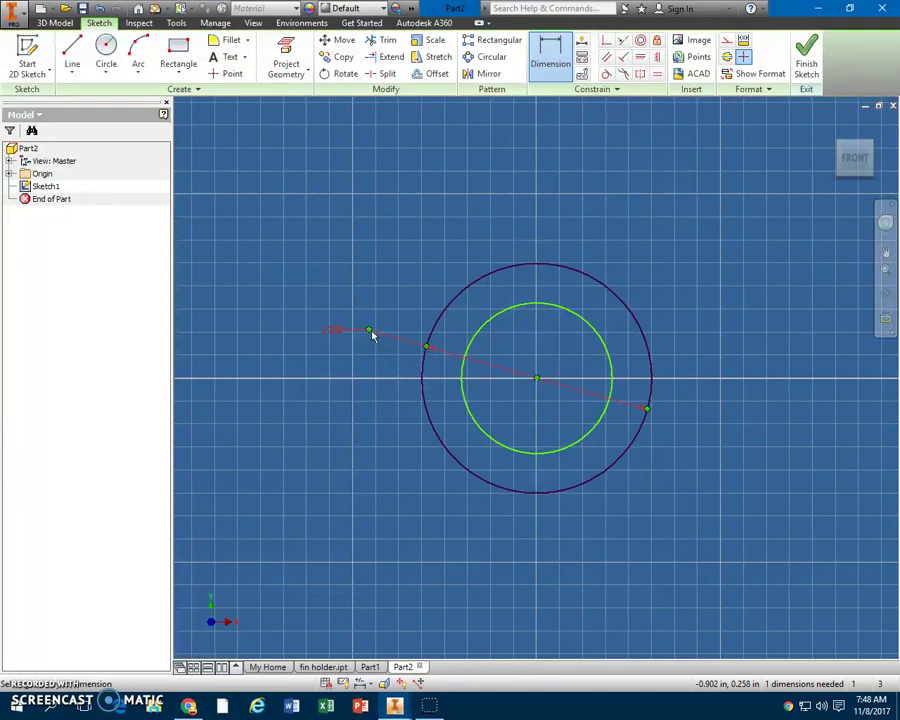
Step: Dimension the inner circle's diameter as 1.125
left_click(463, 396)
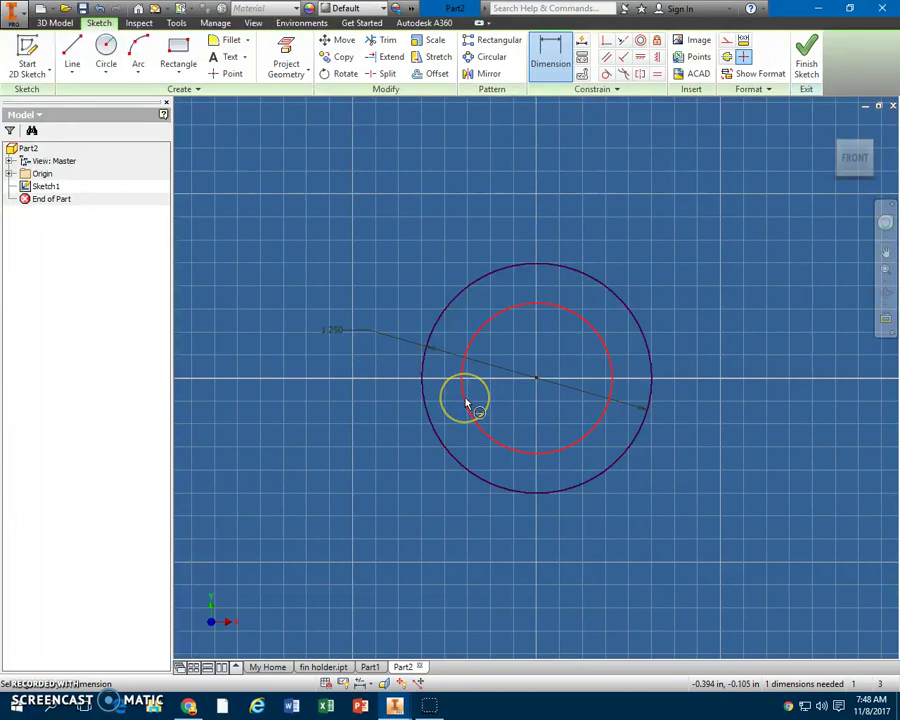
left_click_drag(420, 398, 362, 398)
type("1.")
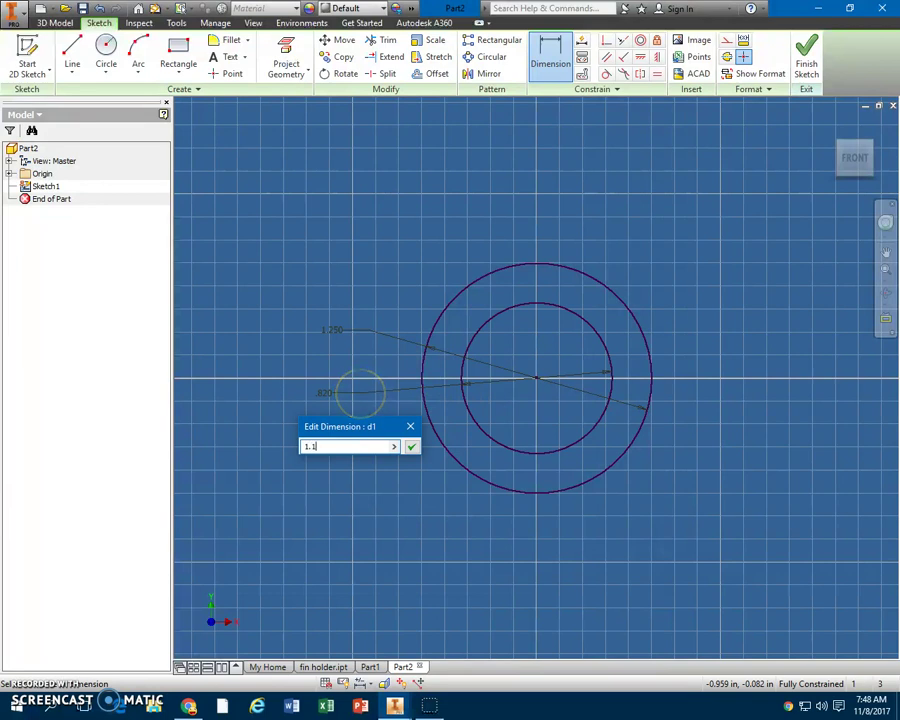
type("125")
key("Return")
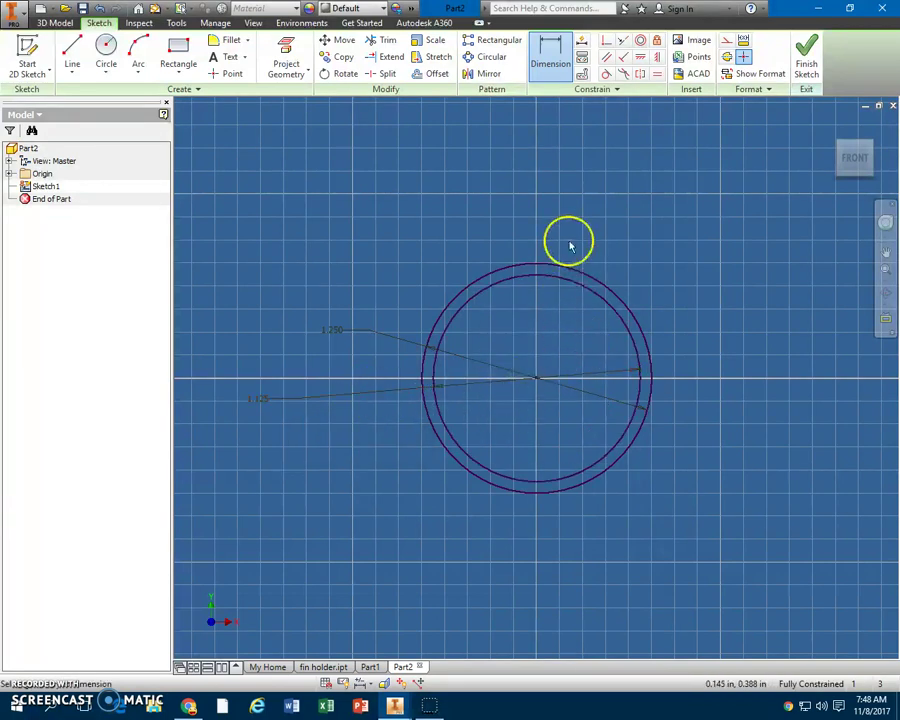
Step: Finish the sketch and extrude the ring between the circles 1 in as Extrusion1
left_click(808, 65)
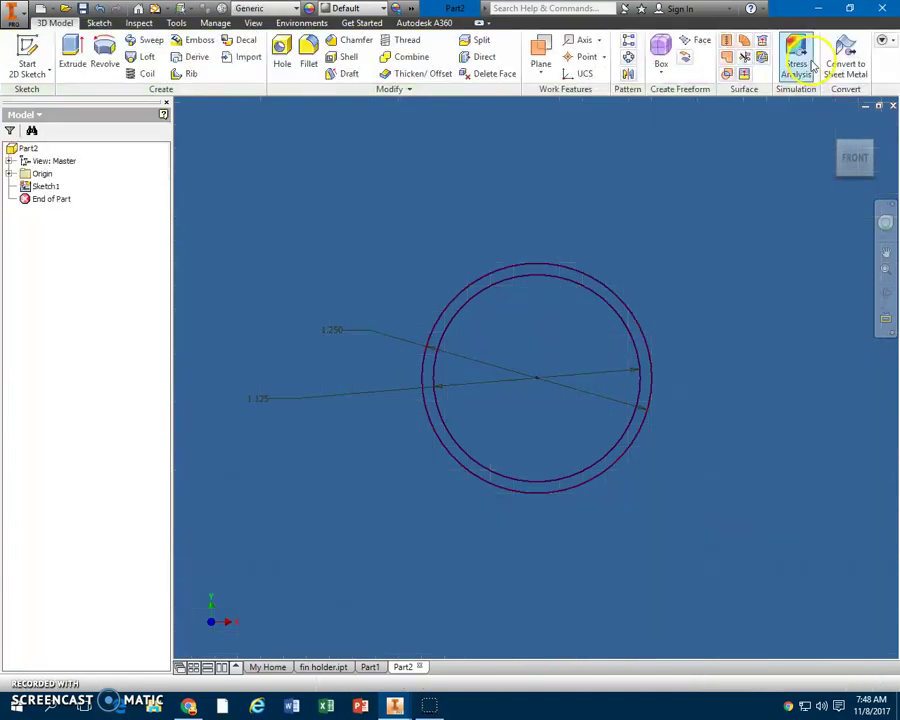
left_click(72, 58)
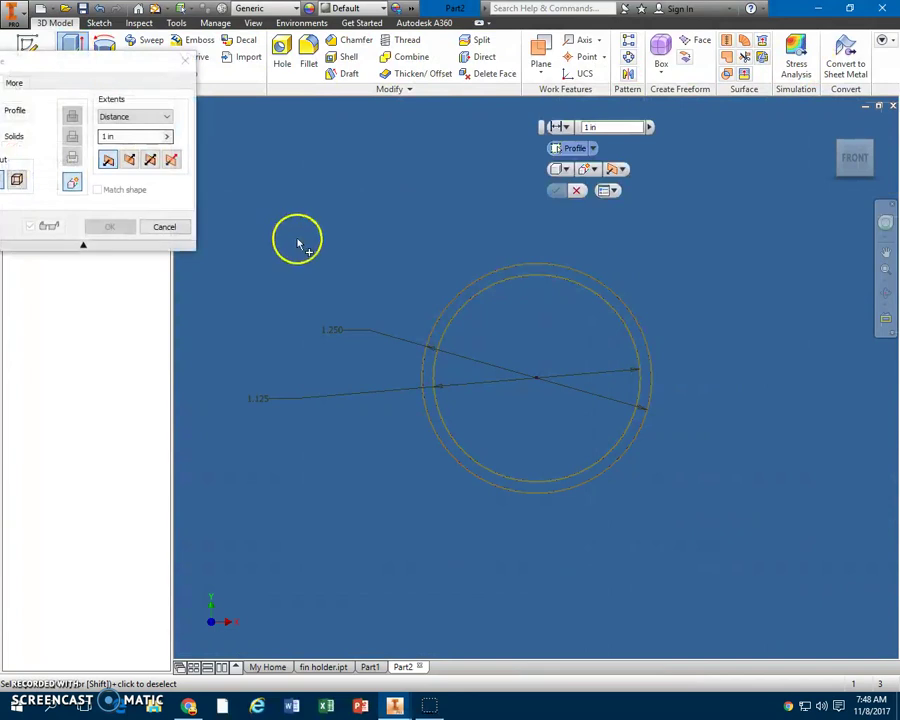
left_click(486, 289)
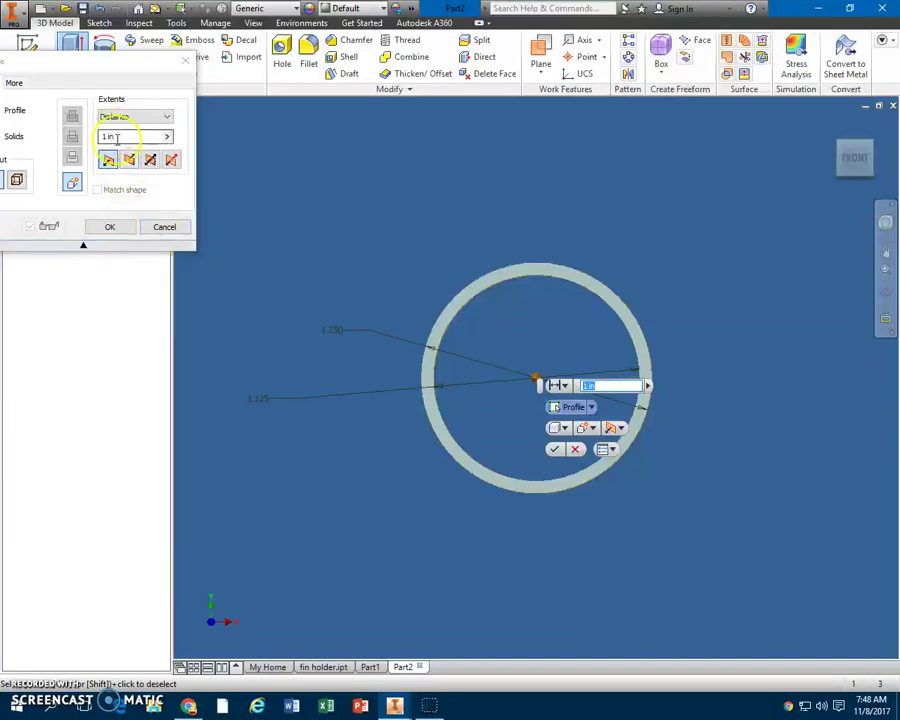
left_click(83, 247)
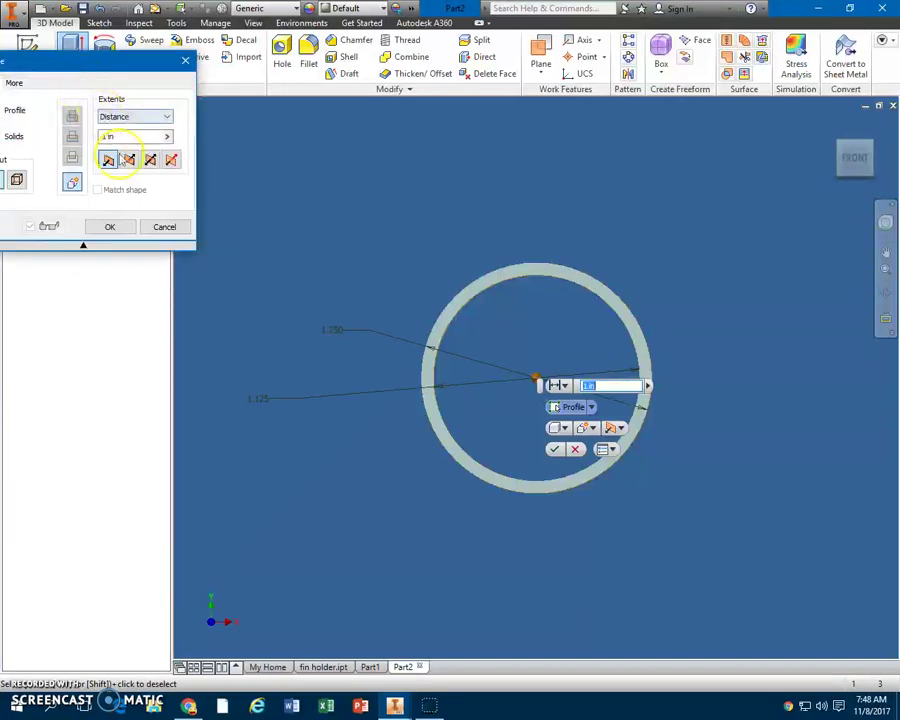
left_click(110, 228)
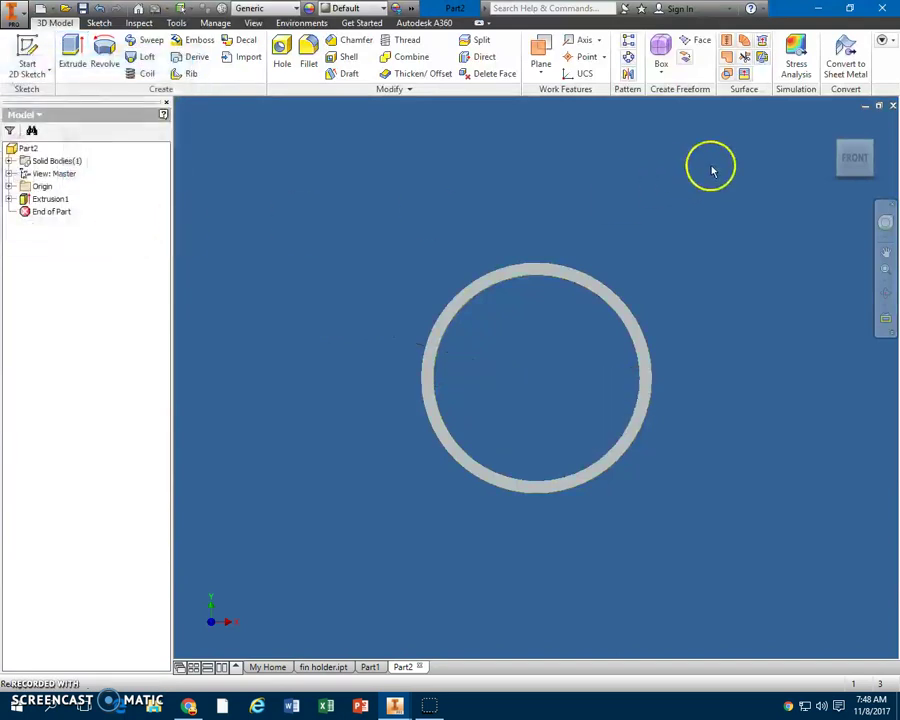
Step: Return to the home view and select XZ Plane under Origin in the model browser
left_click(836, 127)
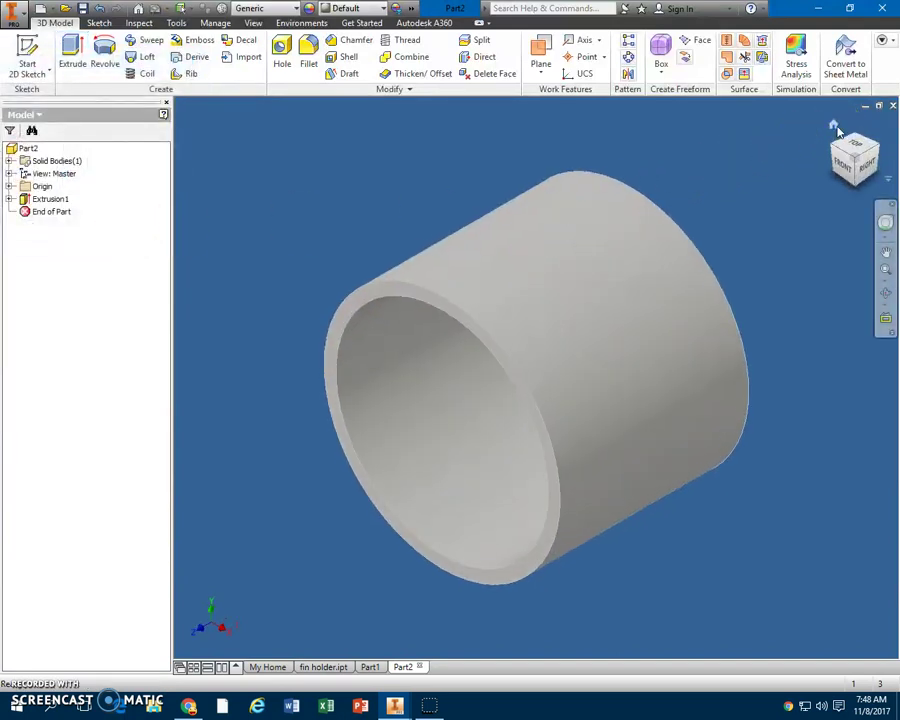
left_click(838, 160)
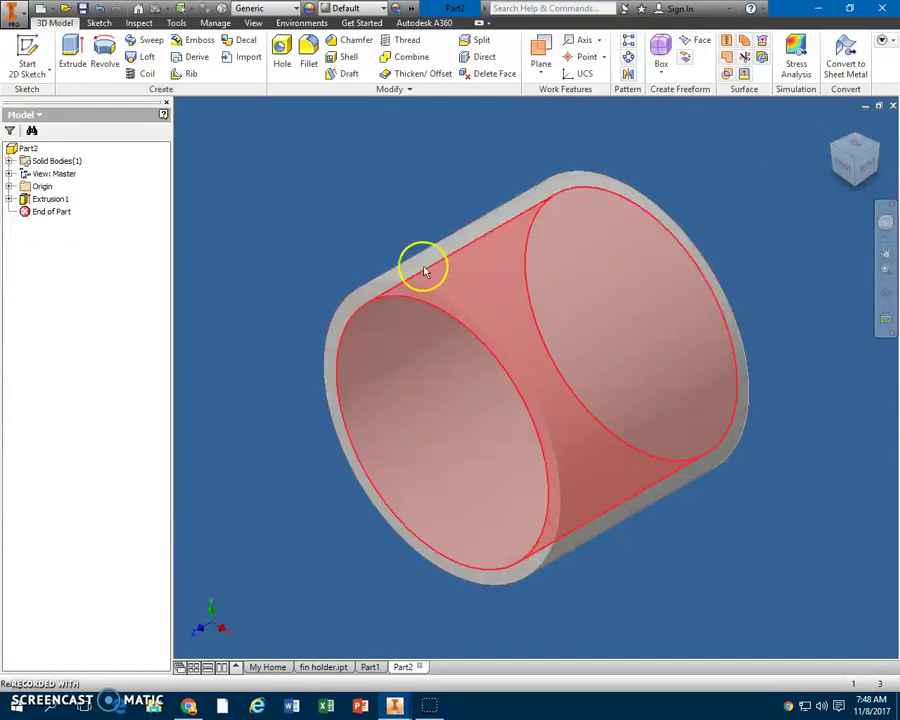
left_click(9, 187)
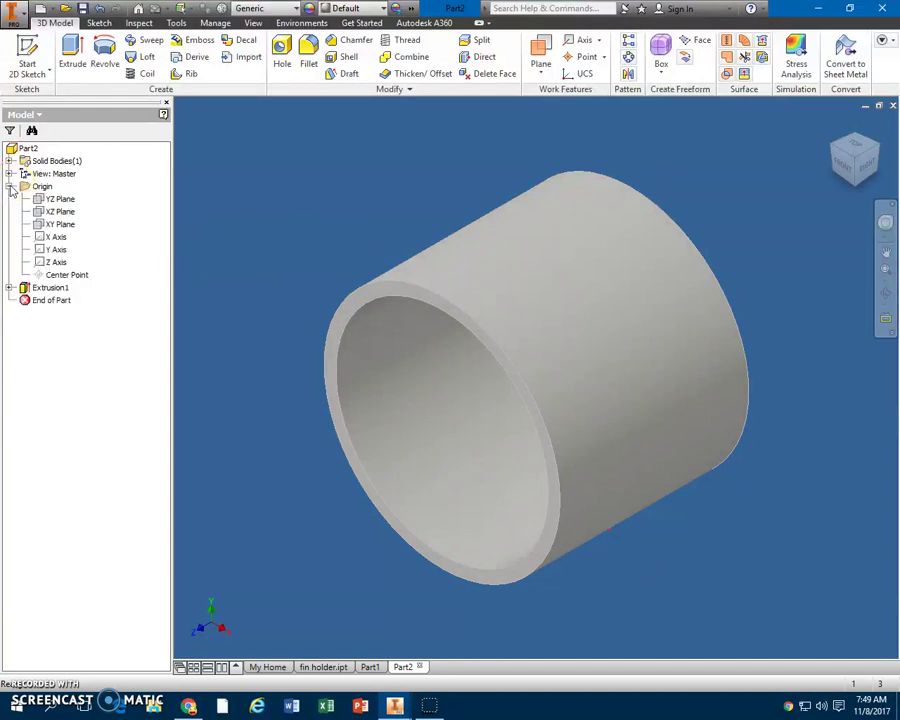
left_click(58, 212)
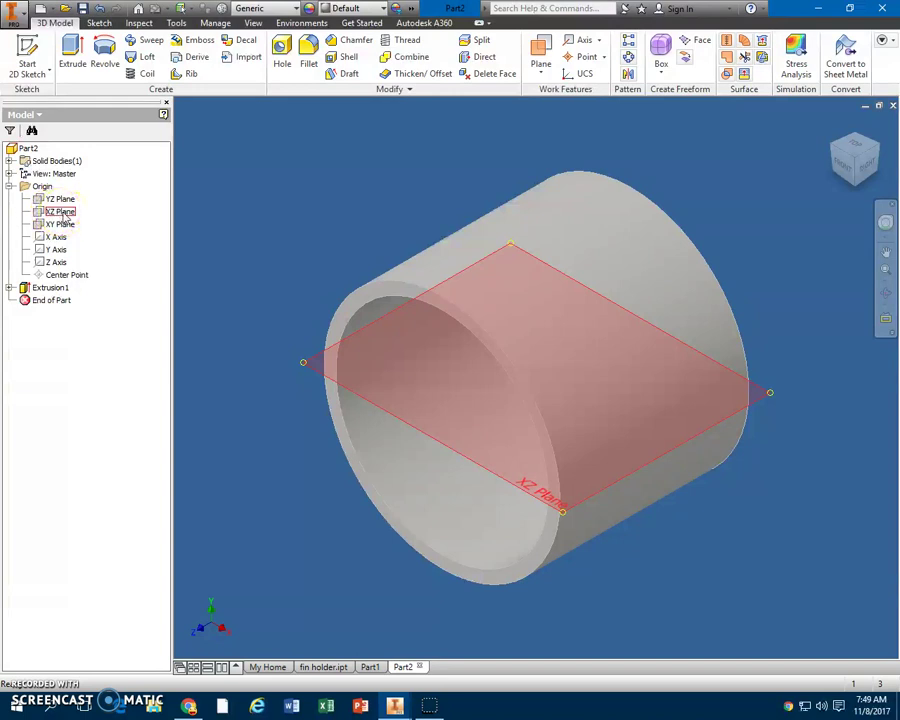
left_click(60, 212)
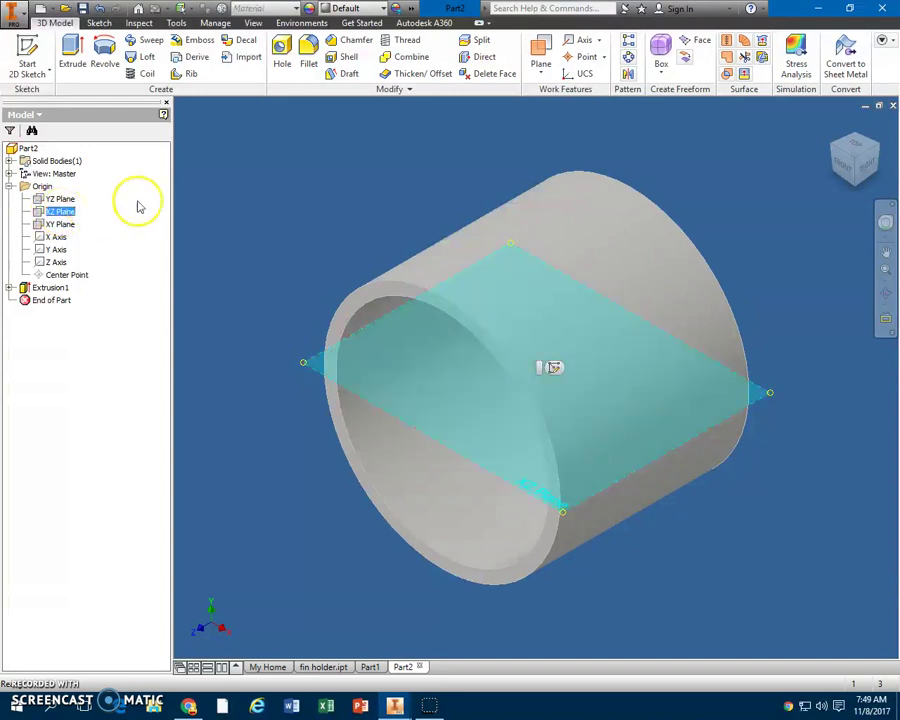
Step: Create Work Plane1 tangent to the sleeve's outer face and parallel to the XZ Plane
left_click(545, 77)
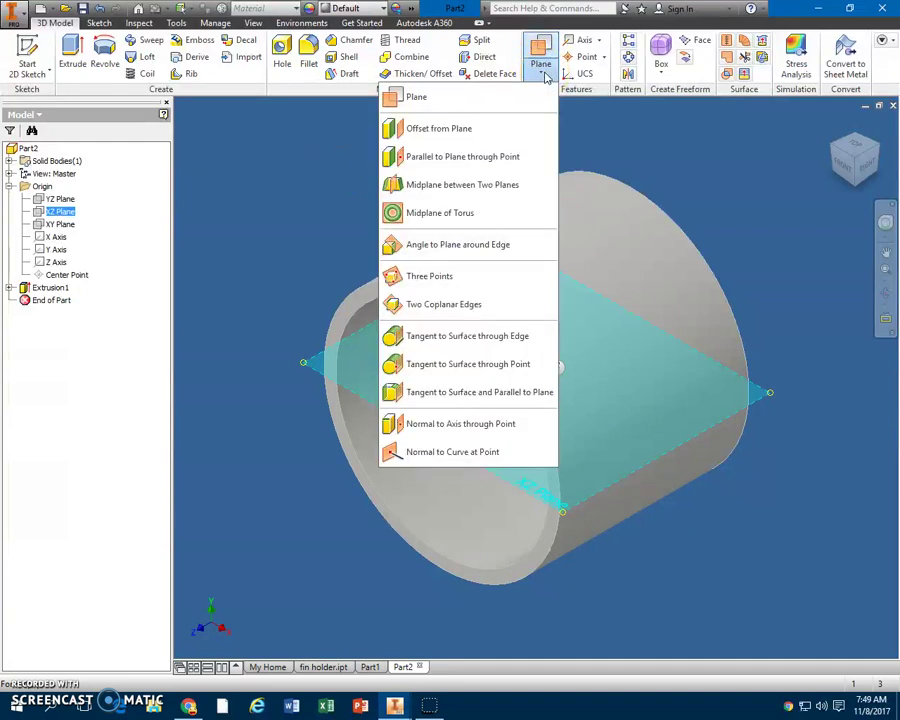
left_click(476, 398)
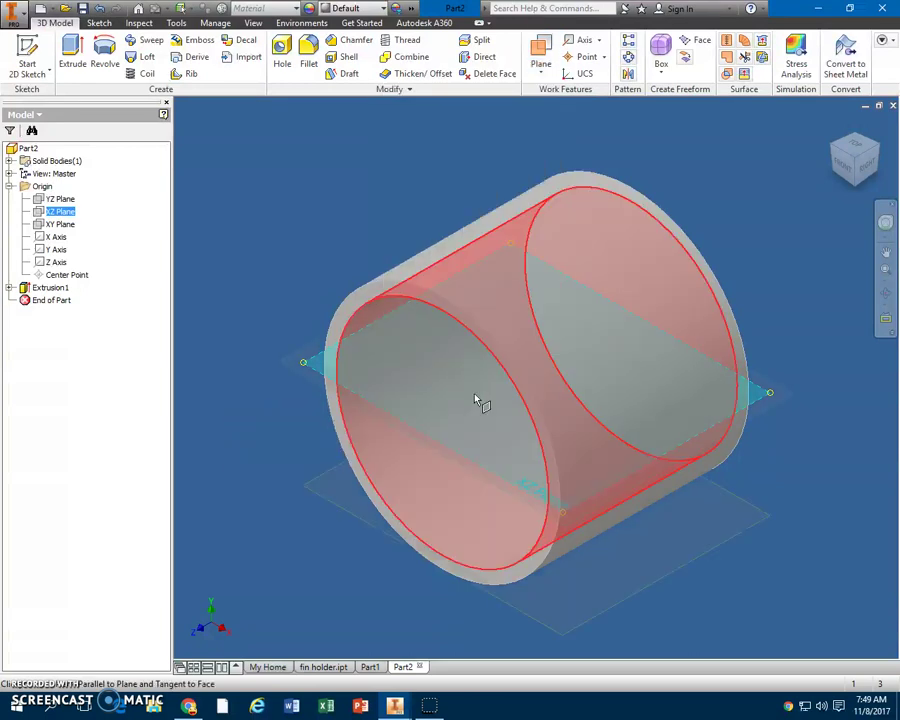
left_click_drag(470, 398, 535, 580)
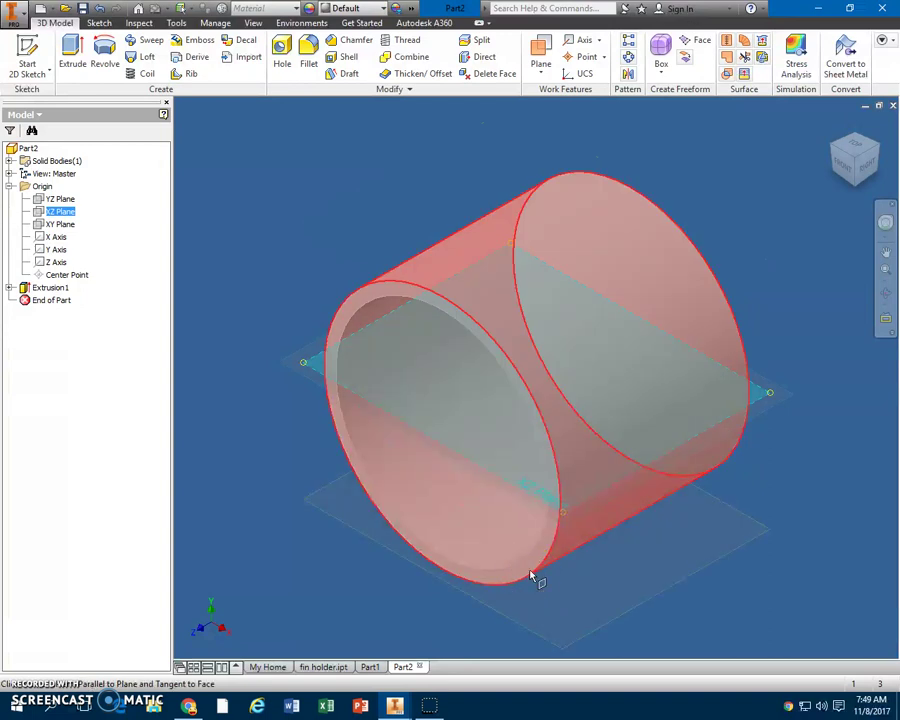
left_click(532, 577)
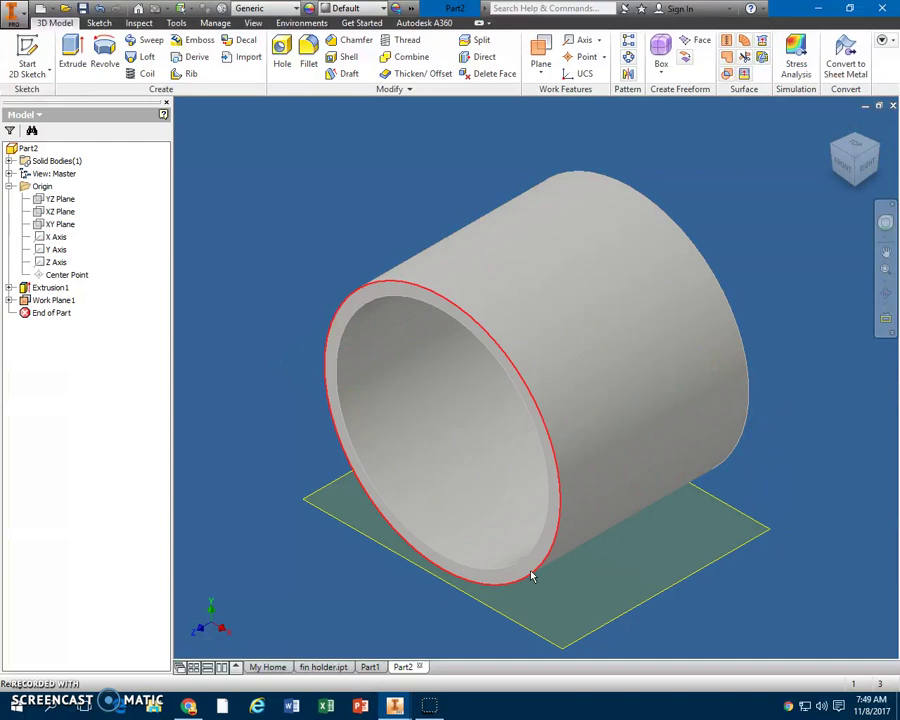
left_click(848, 168)
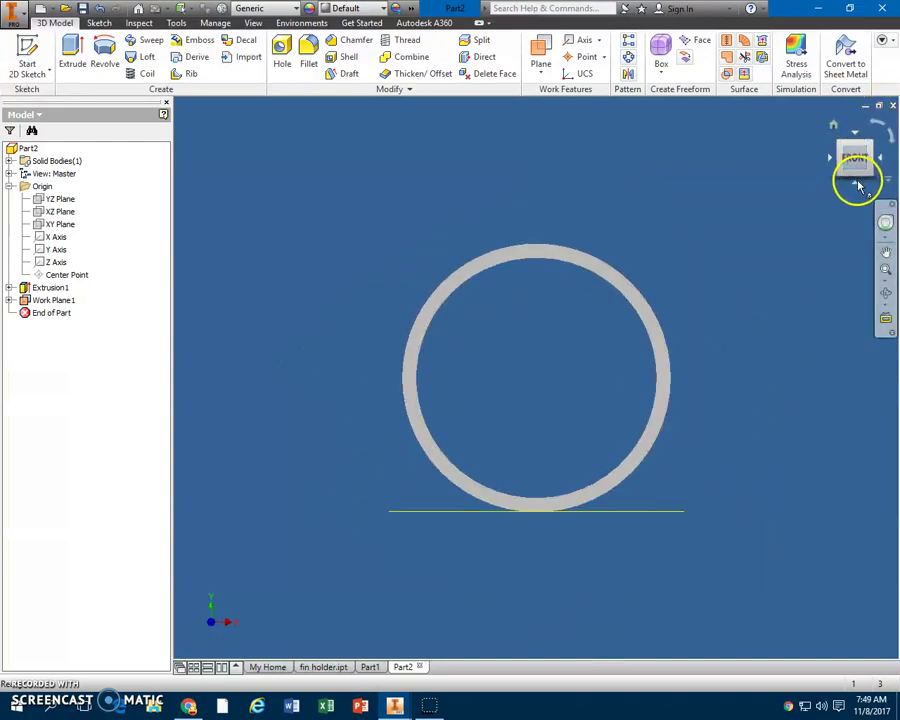
left_click(857, 187)
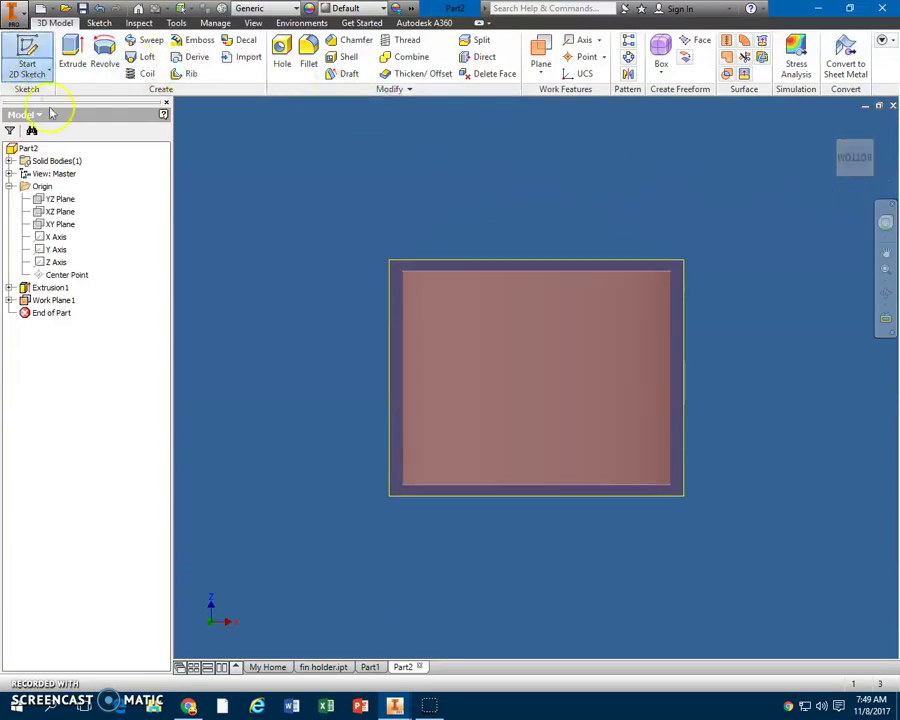
Step: Start Sketch2 on Work Plane1 and draw a narrow rectangle spanning the sleeve's length
left_click(27, 65)
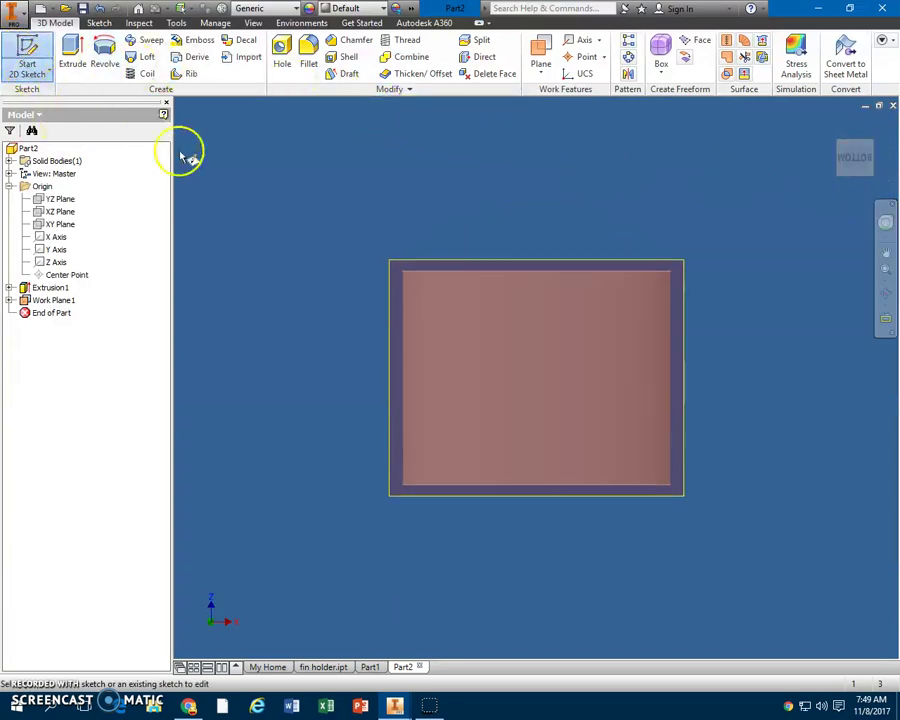
left_click(410, 263)
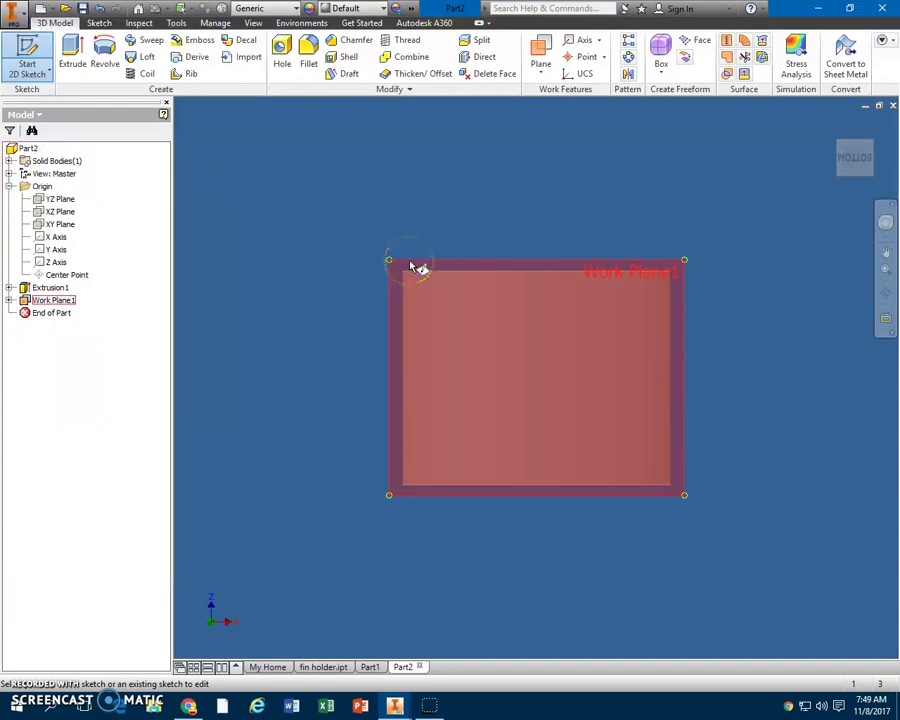
left_click(410, 263)
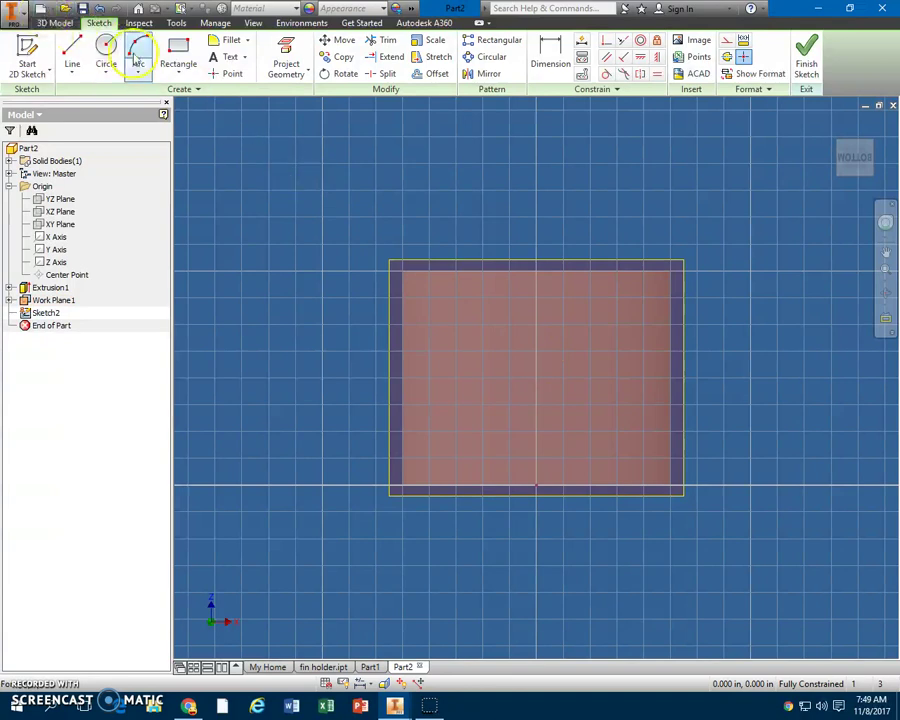
left_click(180, 55)
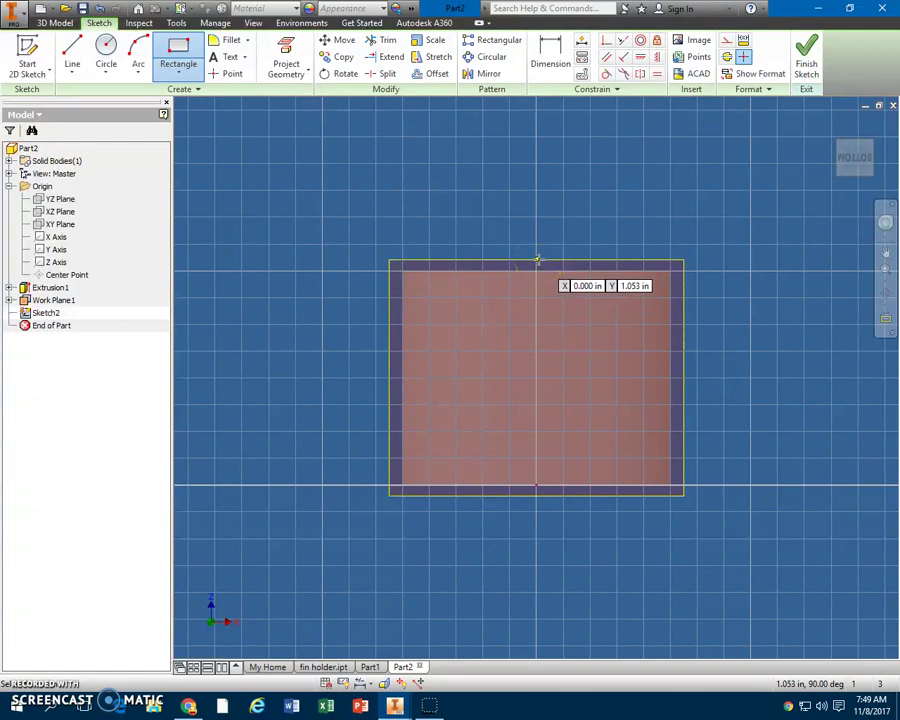
left_click_drag(537, 260, 514, 446)
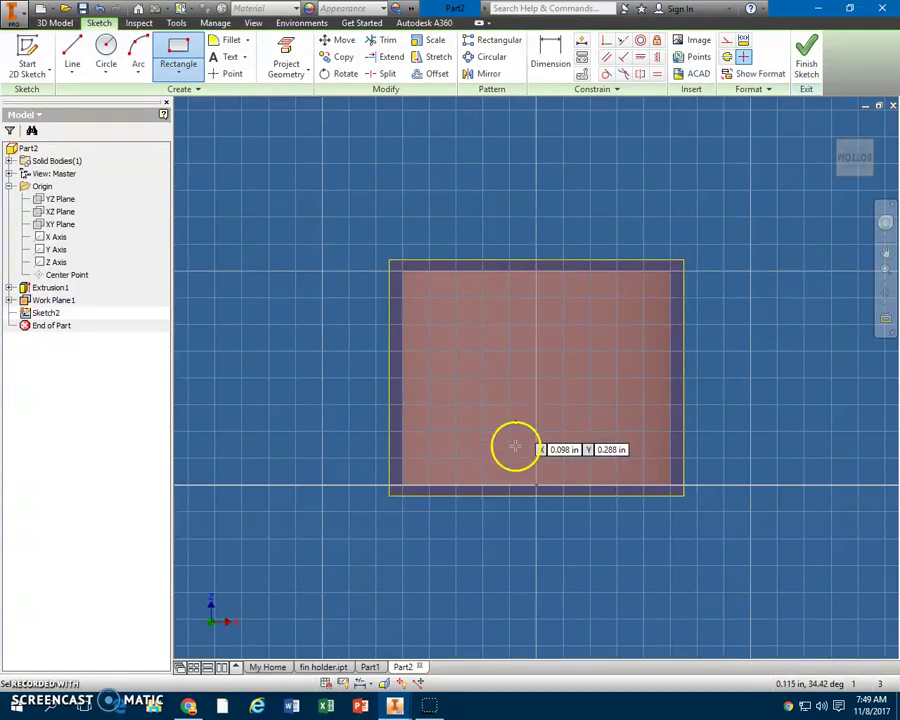
left_click(520, 270)
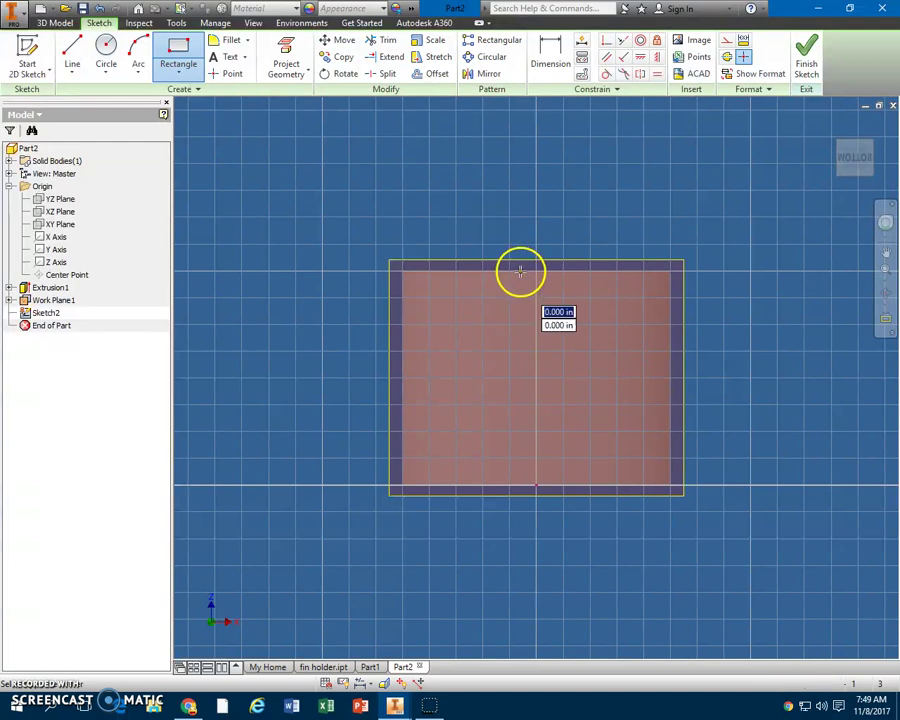
left_click(547, 487)
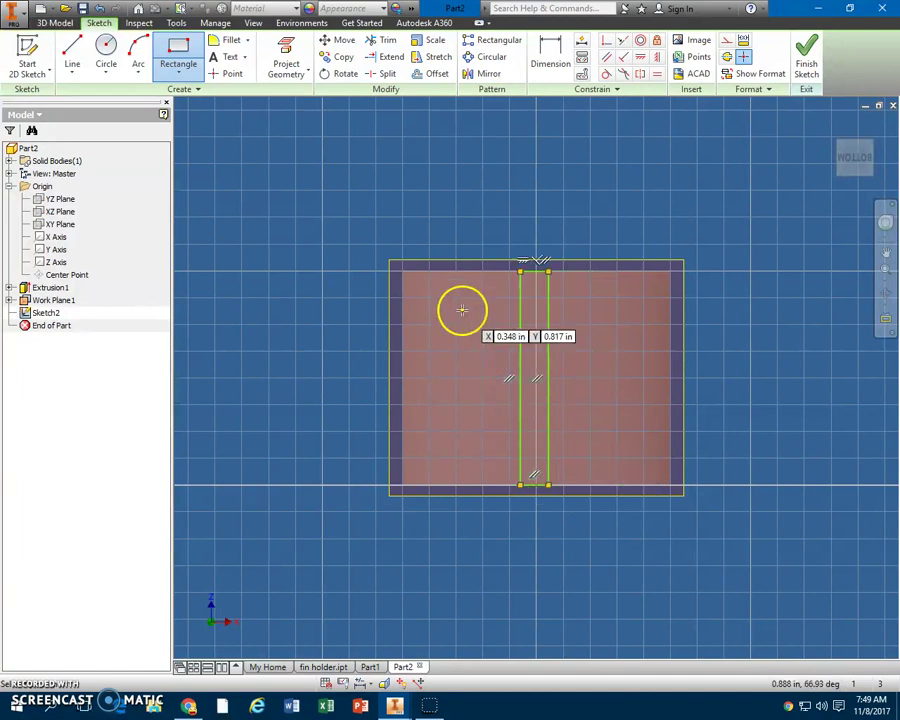
left_click(549, 50)
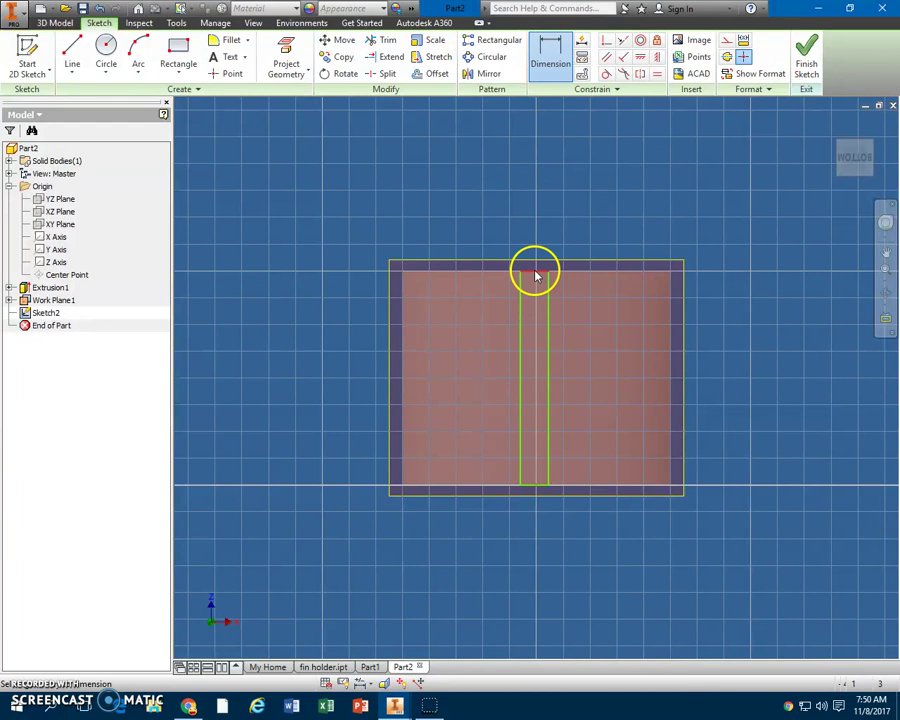
Step: Dimension the rectangle's width as 0.125 and stretch its top edge to the sleeve's top edge
left_click(535, 273)
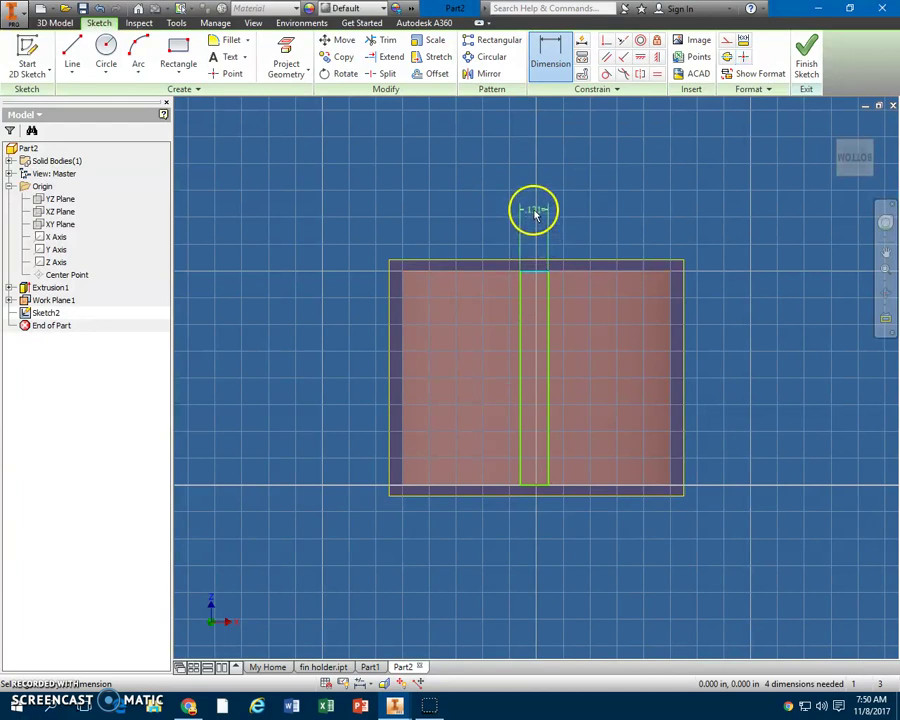
left_click(534, 212)
type(".125")
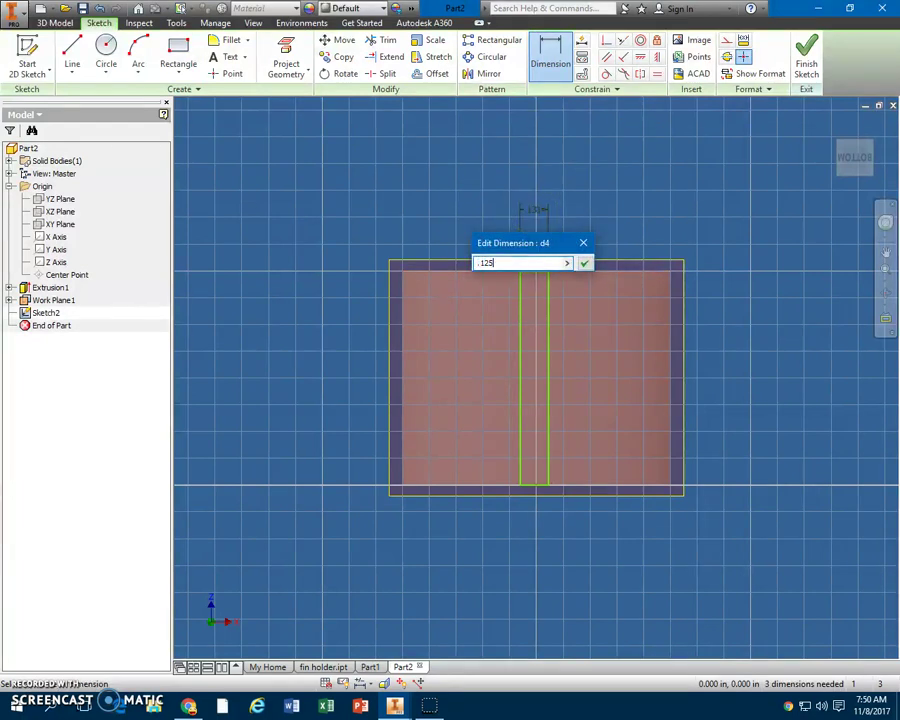
key("Return")
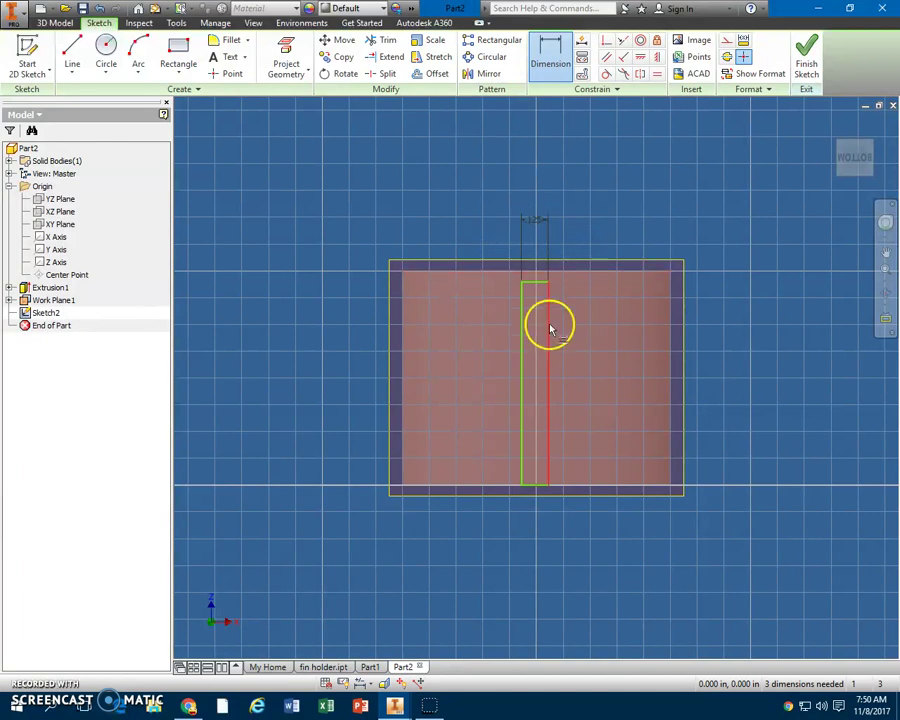
right_click(414, 152)
left_click(366, 157)
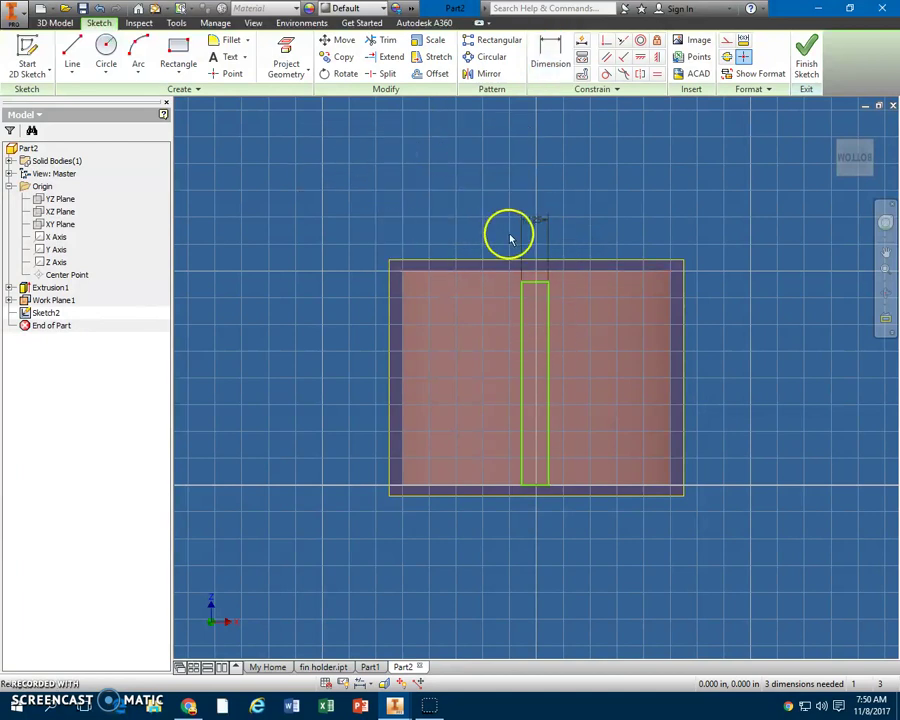
left_click_drag(538, 287, 541, 283)
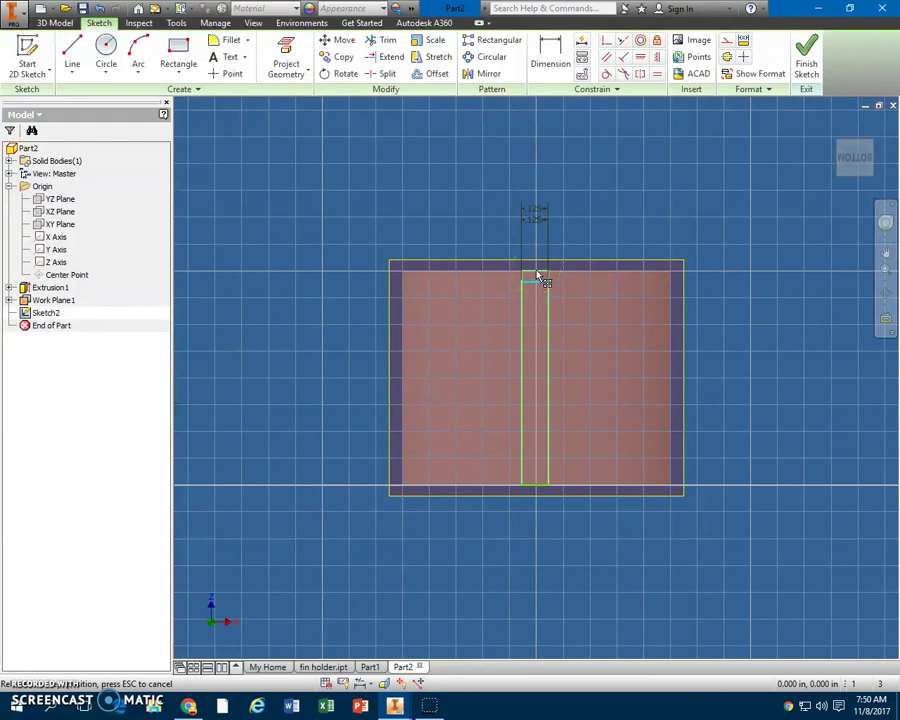
left_click_drag(540, 280, 540, 262)
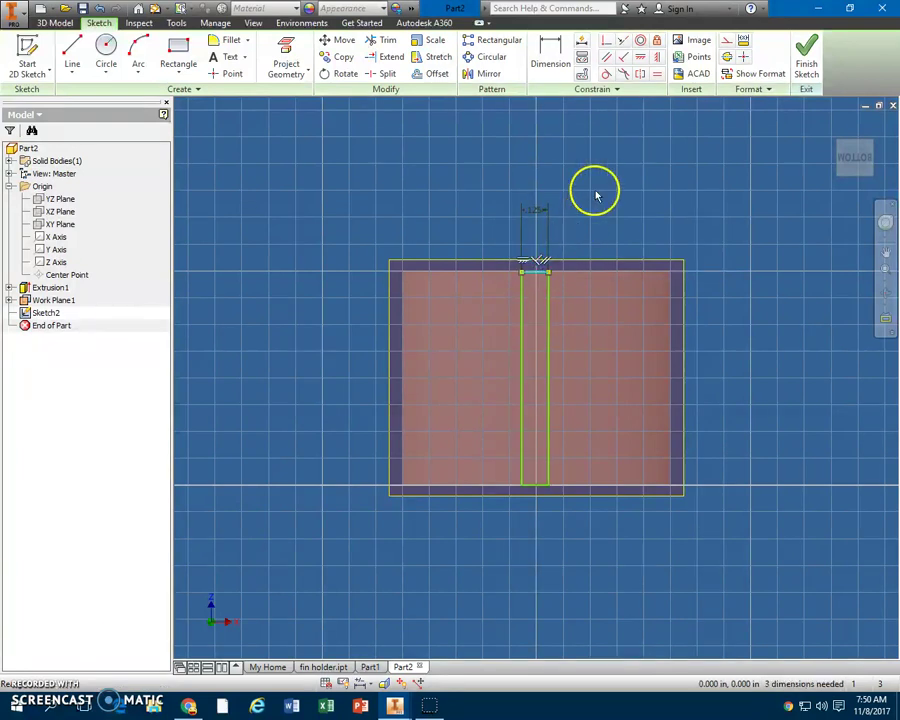
Step: Extrude the fin rectangle 1 in downward from Work Plane1 as Extrusion2
left_click(808, 52)
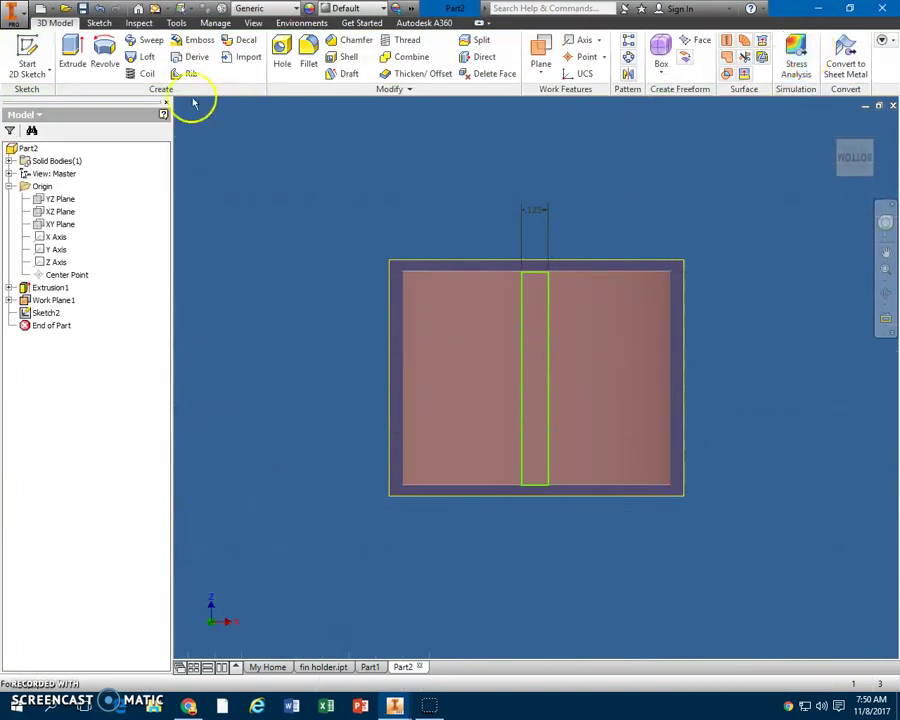
left_click(74, 48)
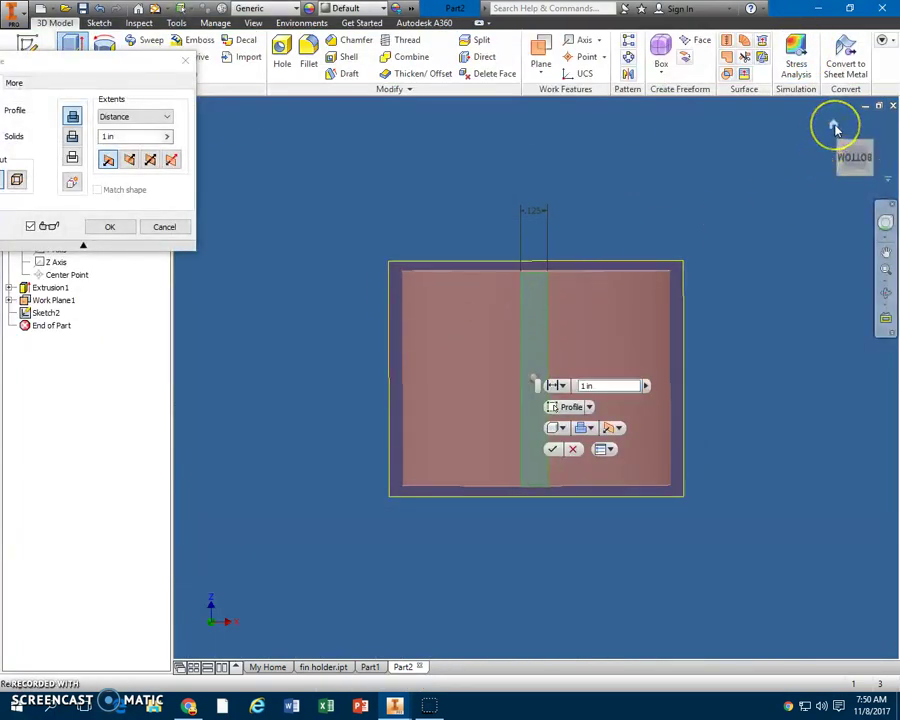
left_click(834, 127)
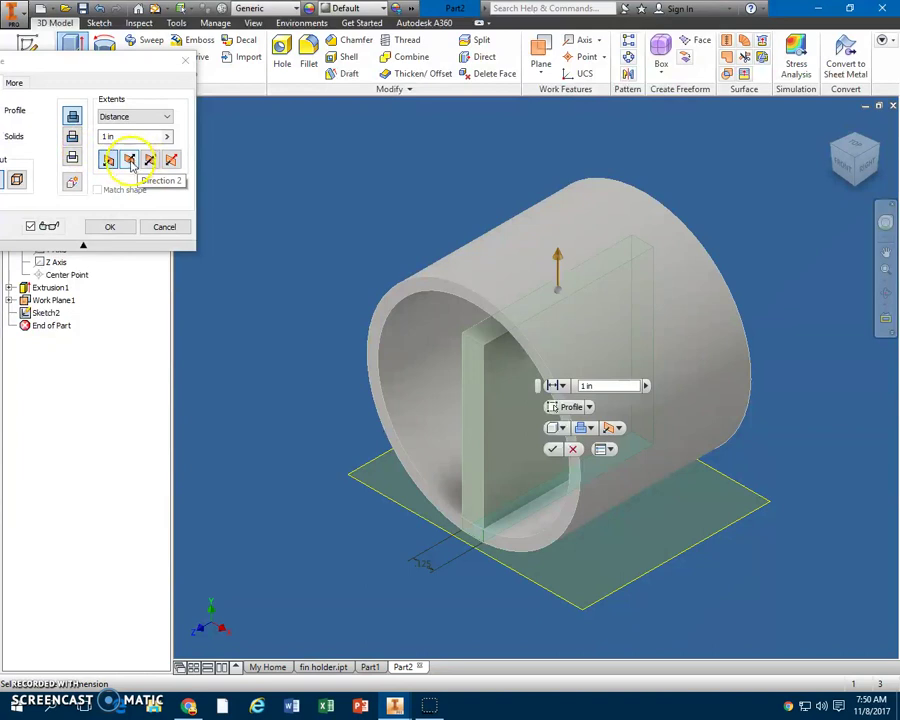
left_click(129, 161)
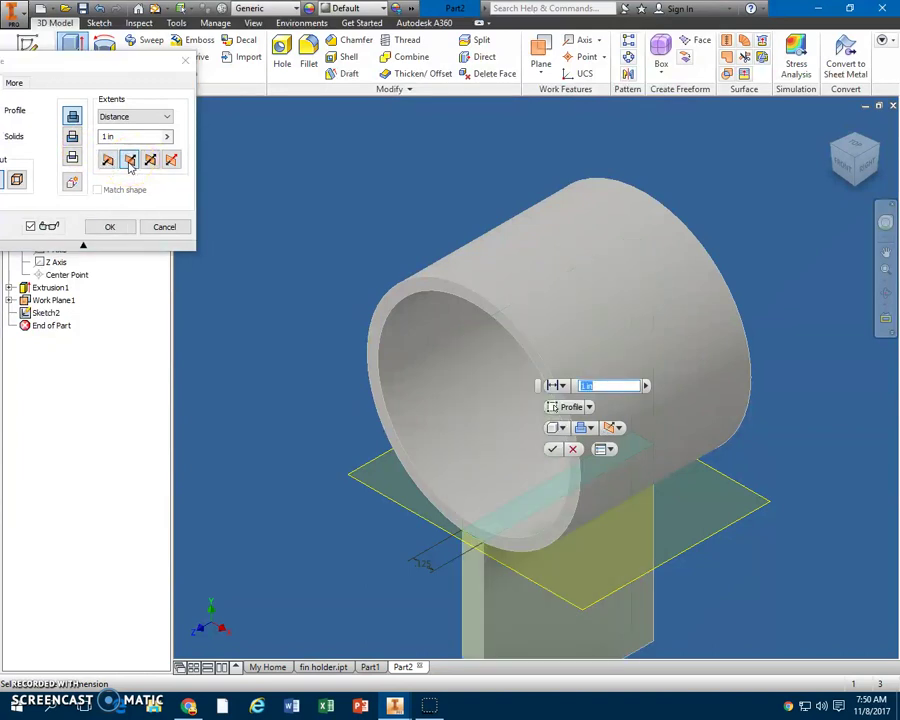
left_click(110, 228)
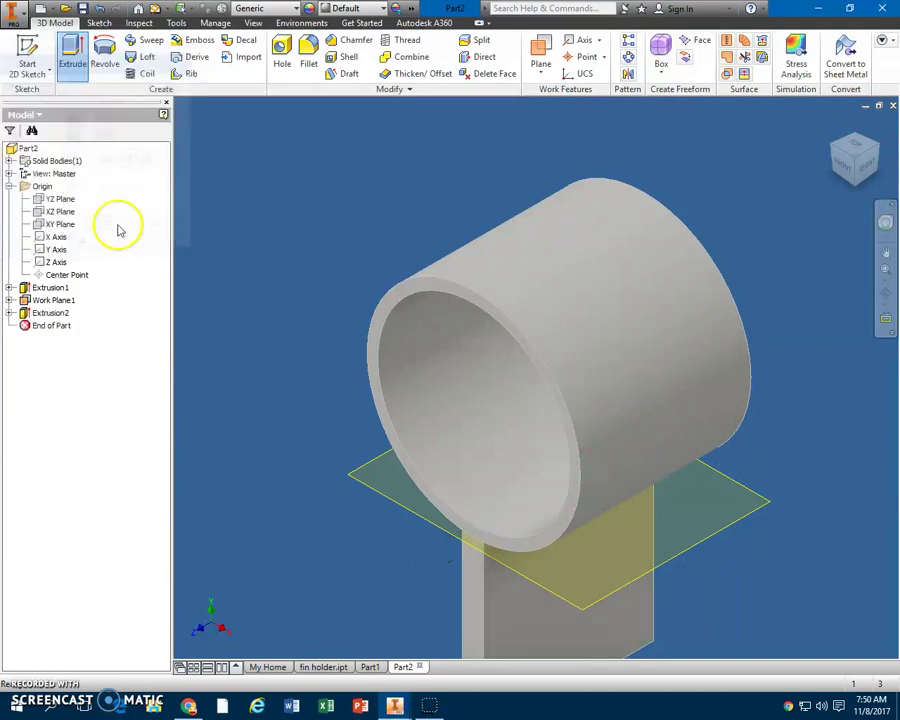
left_click_drag(840, 162, 850, 172)
Step: Turn off Work Plane1's visibility and return to the Home view
left_click(850, 172)
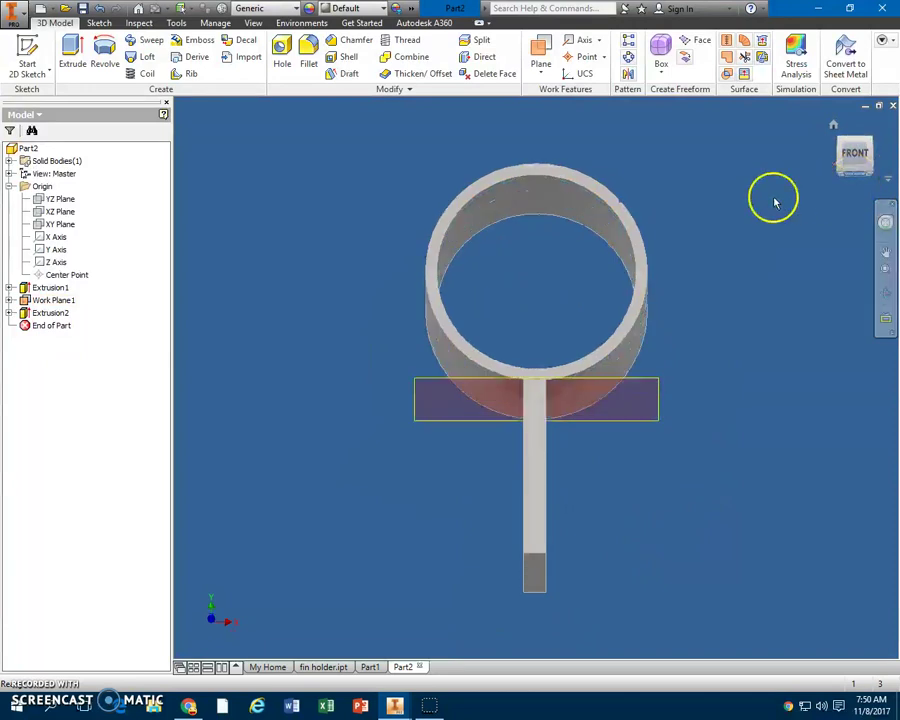
left_click(45, 302)
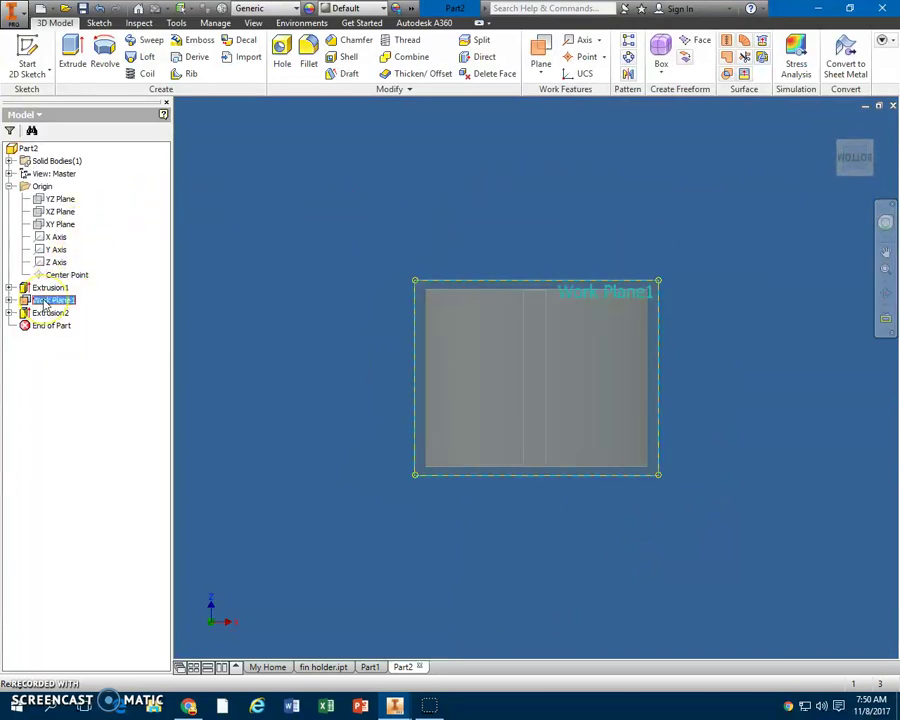
right_click(45, 303)
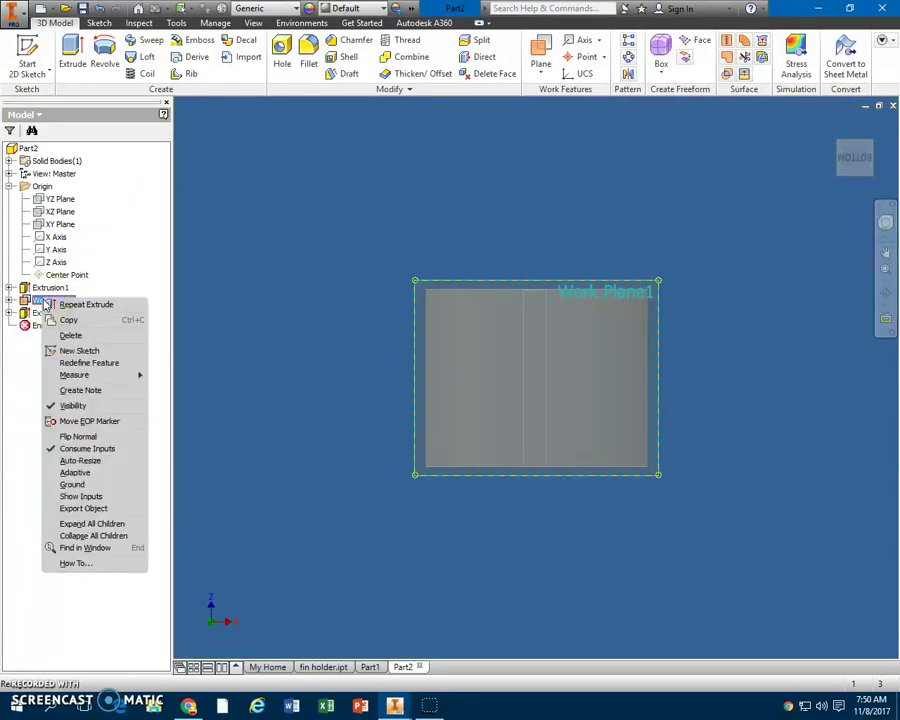
left_click(68, 405)
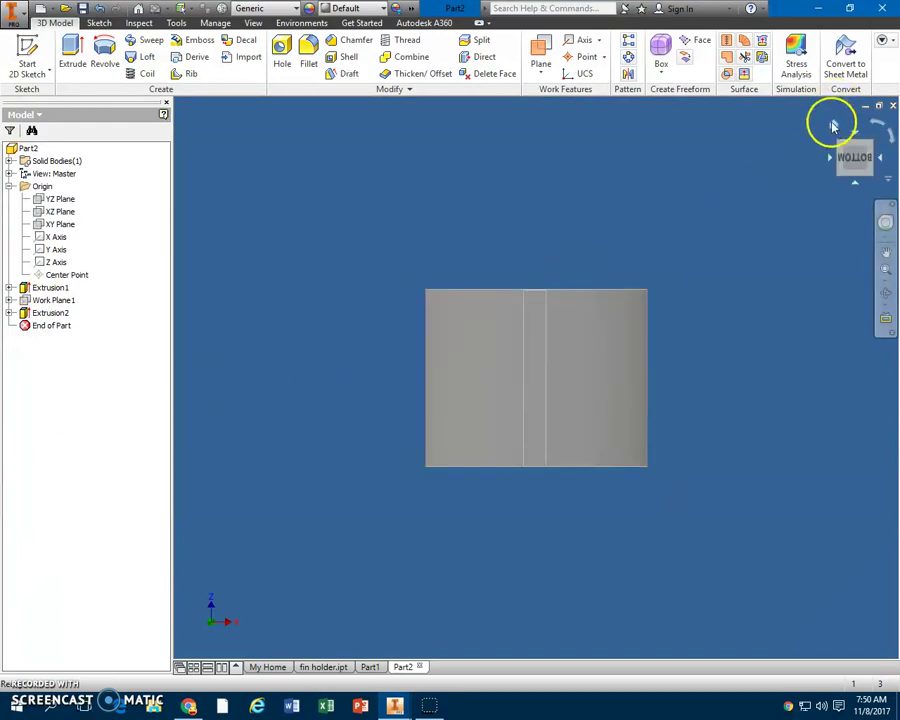
left_click(834, 128)
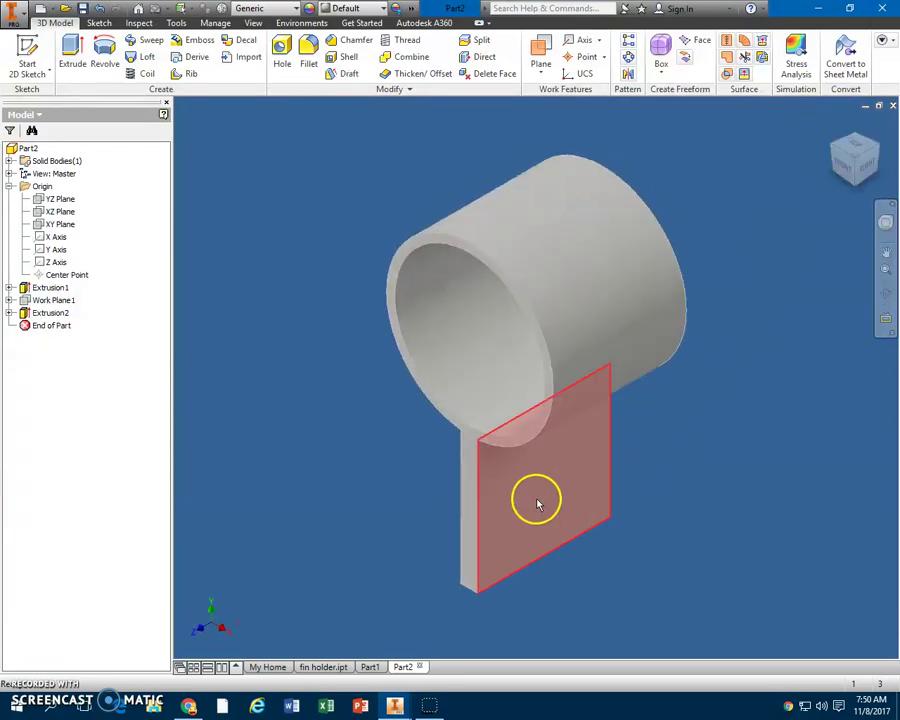
Step: From the Right view, start Sketch3 on the fin's flat side face
left_click(865, 168)
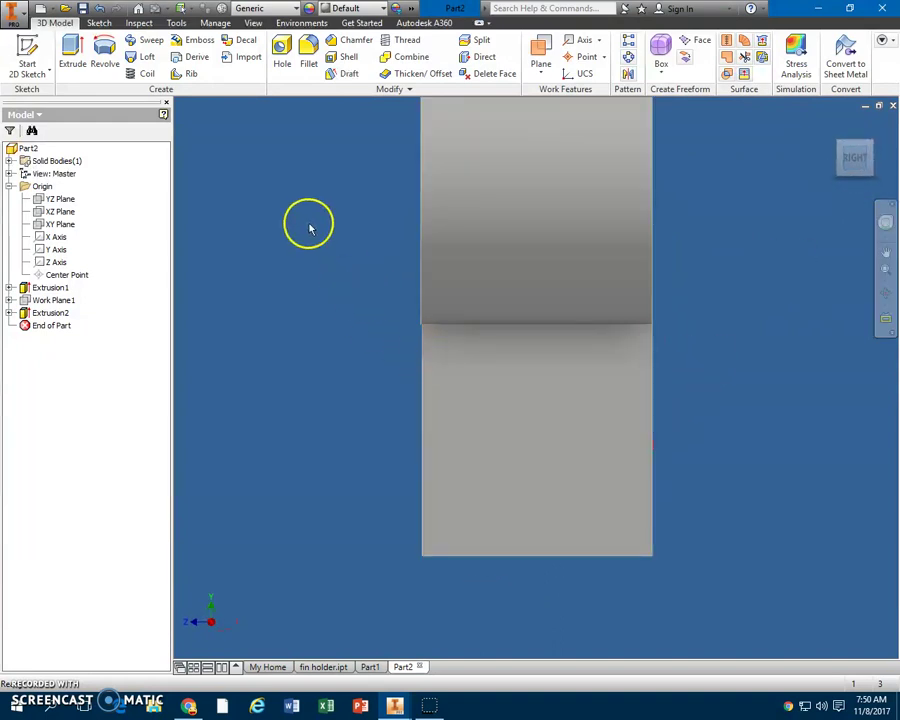
left_click(36, 52)
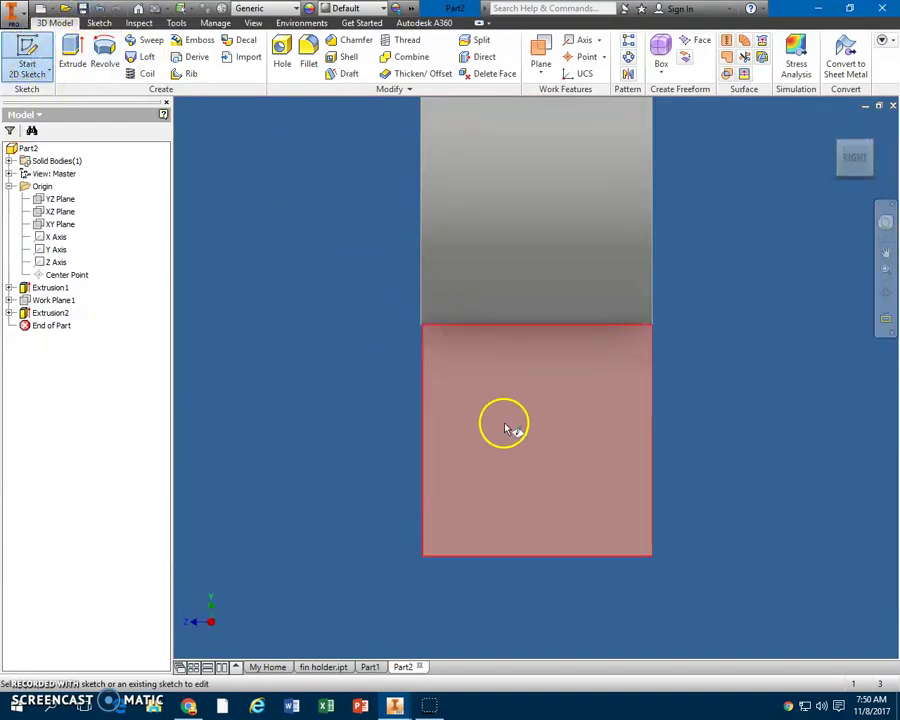
left_click(505, 428)
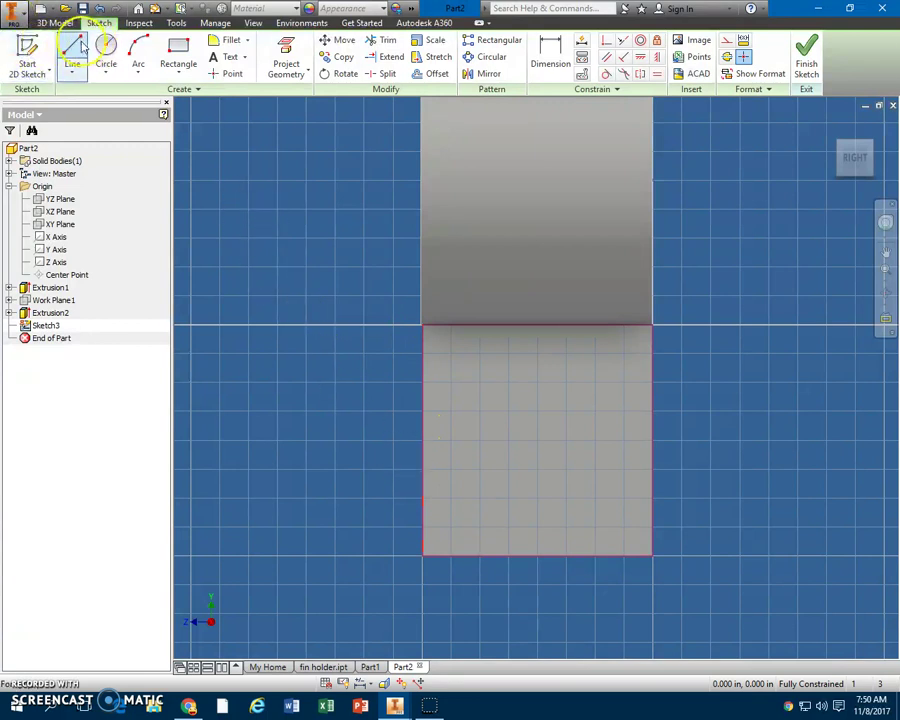
Step: Draw a stepped line across the fin: horizontal, angled upward, then horizontal to the right edge
left_click(79, 55)
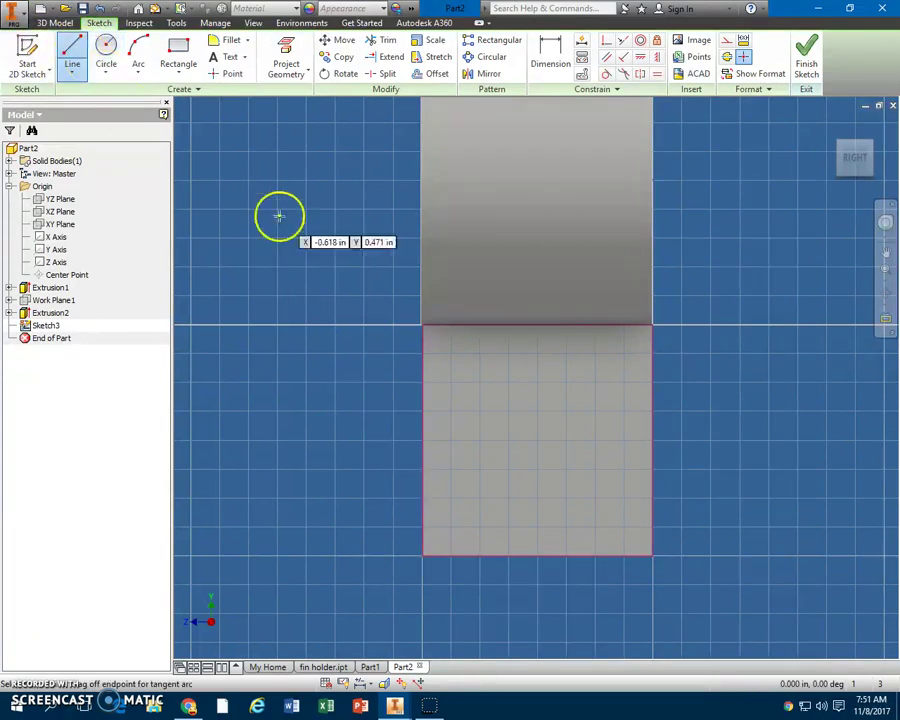
left_click(424, 471)
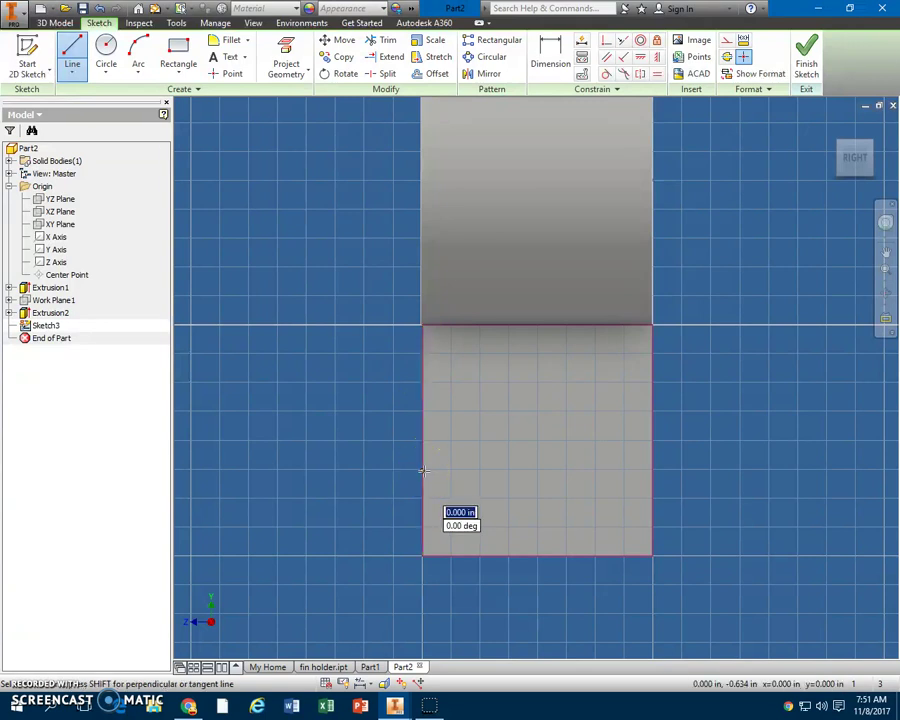
left_click(543, 471)
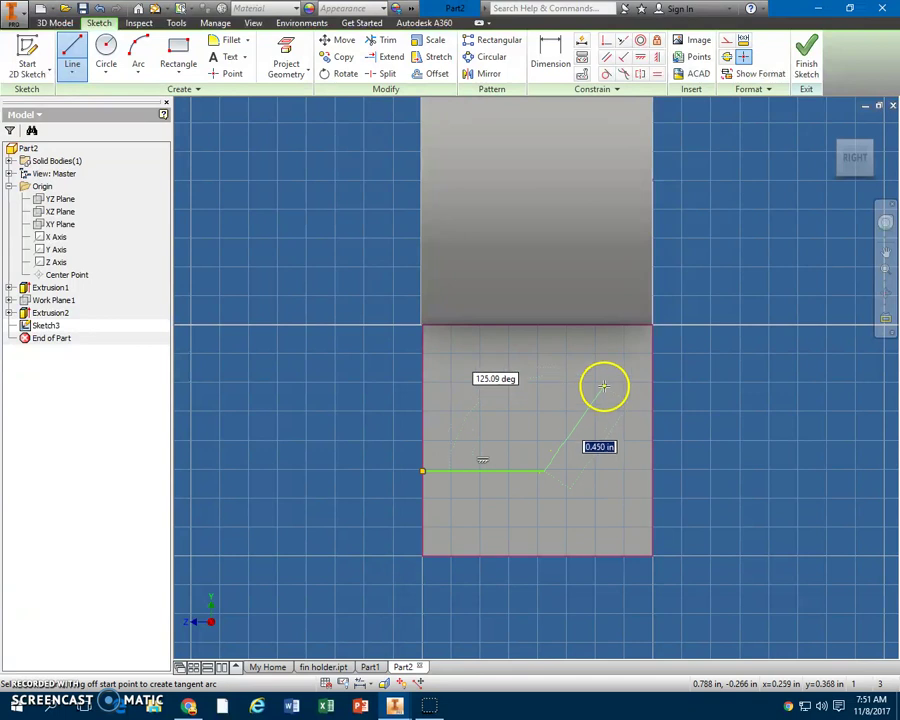
left_click(603, 385)
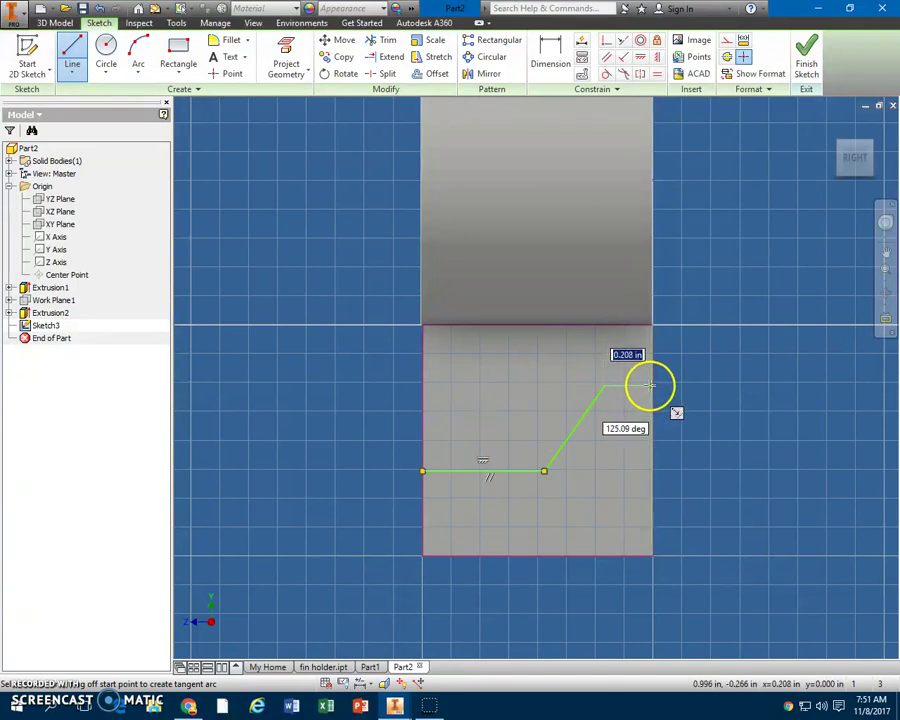
right_click(726, 372)
left_click(645, 369)
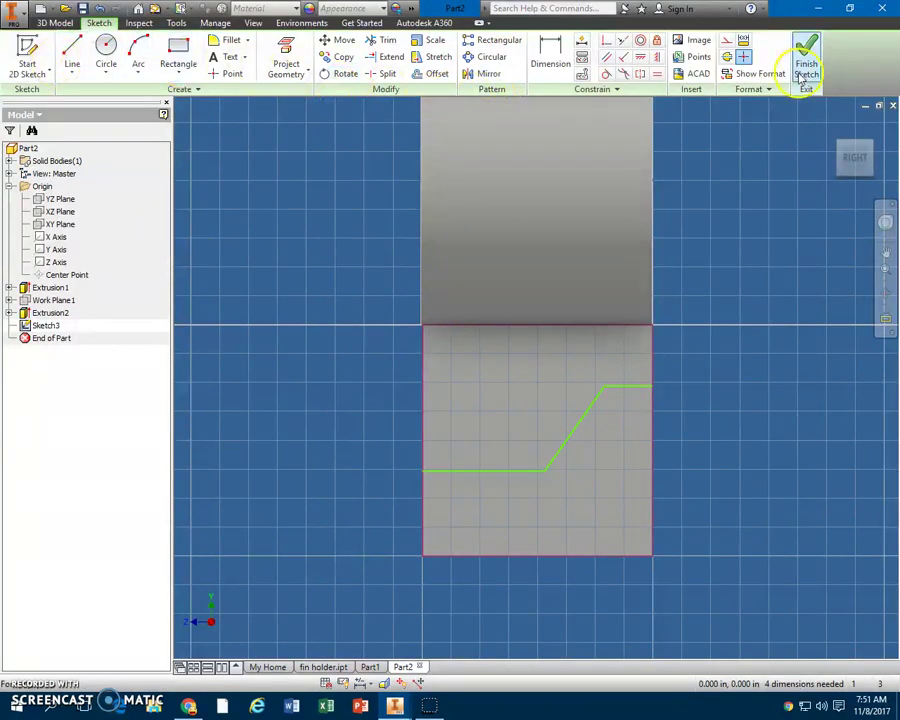
Step: Finish Sketch3 and extrude-cut the profile region below the stepped line
left_click(807, 60)
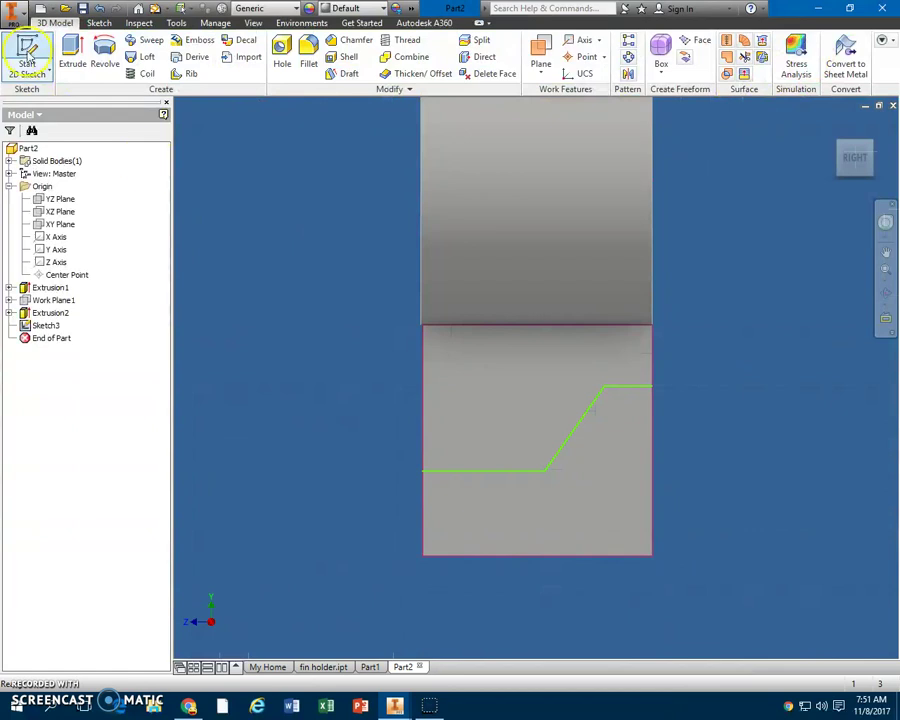
left_click(71, 50)
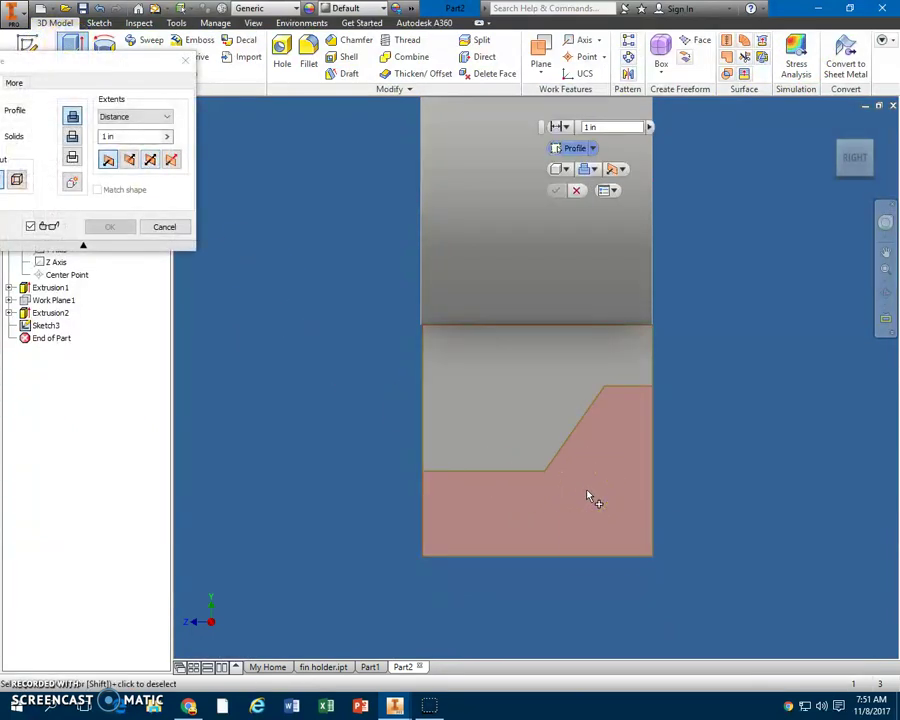
left_click(590, 496)
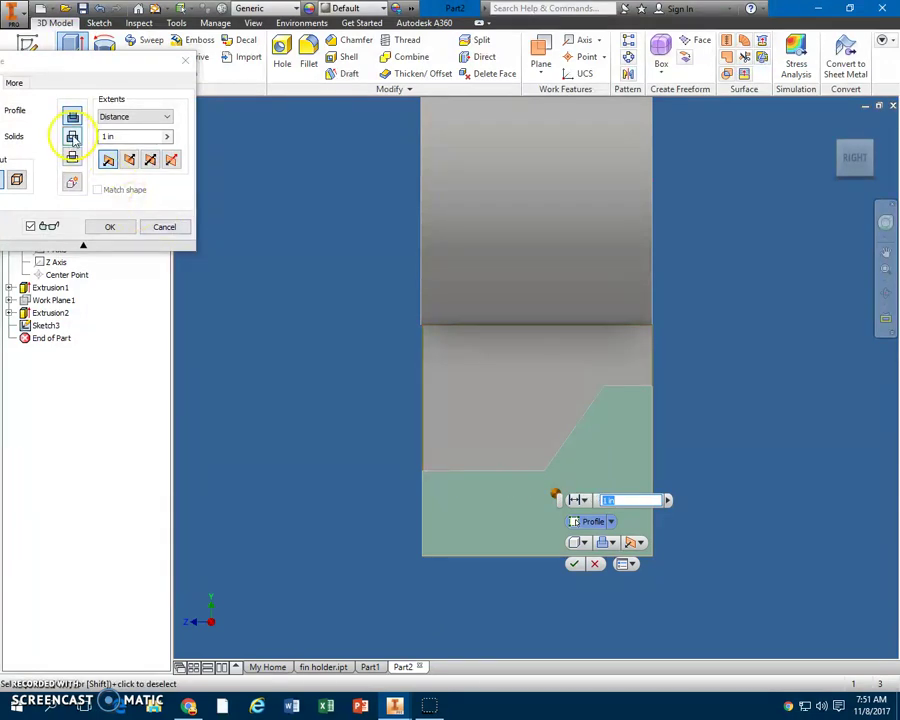
left_click(72, 137)
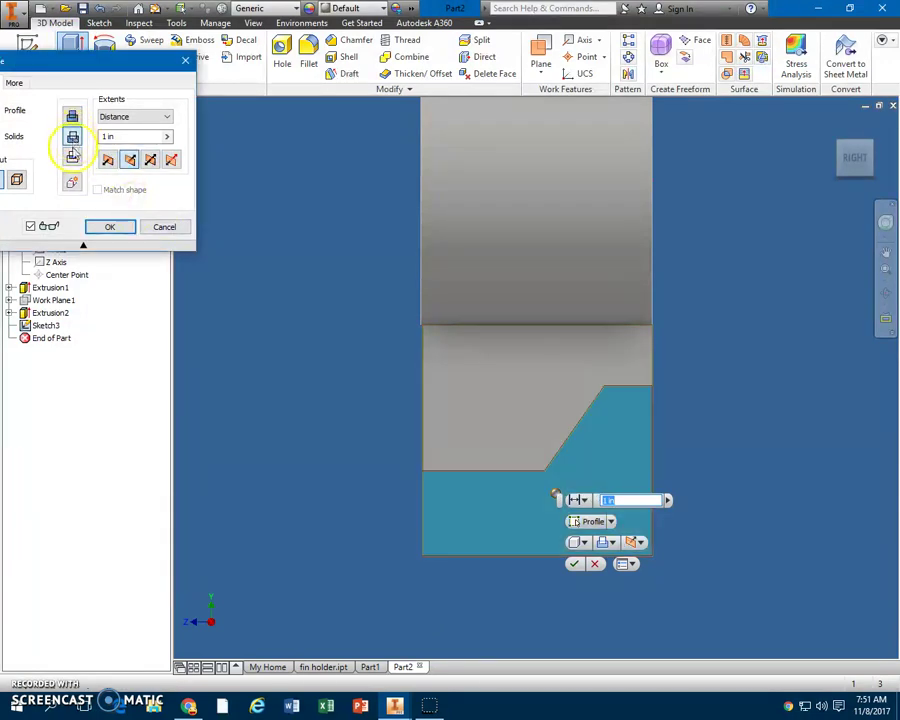
left_click(110, 228)
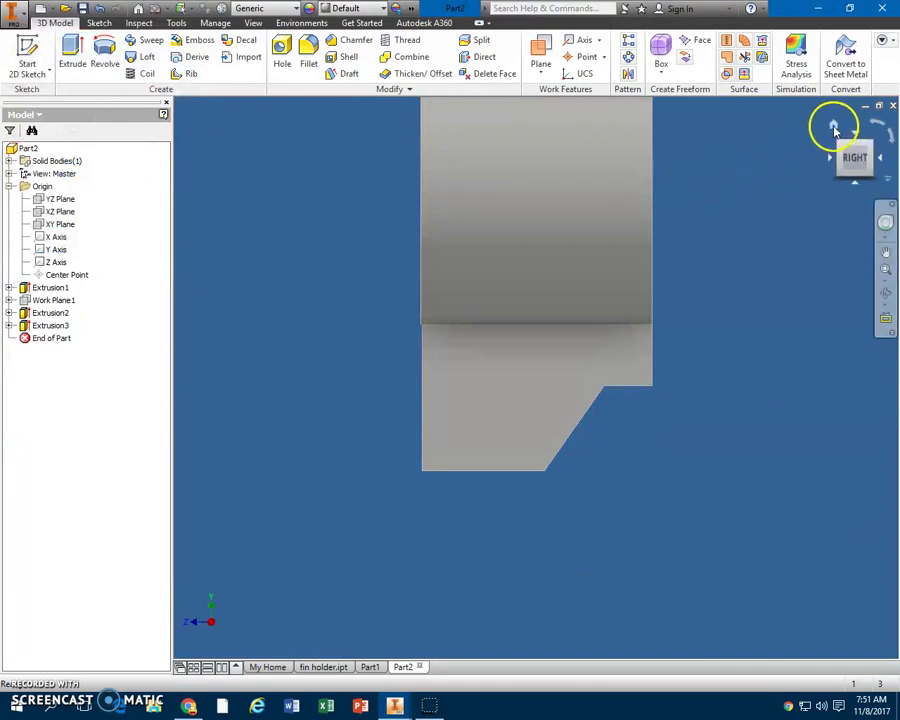
Step: Circular-pattern the solid body 3 times over 360 deg about the sleeve's cylindrical face
left_click(834, 128)
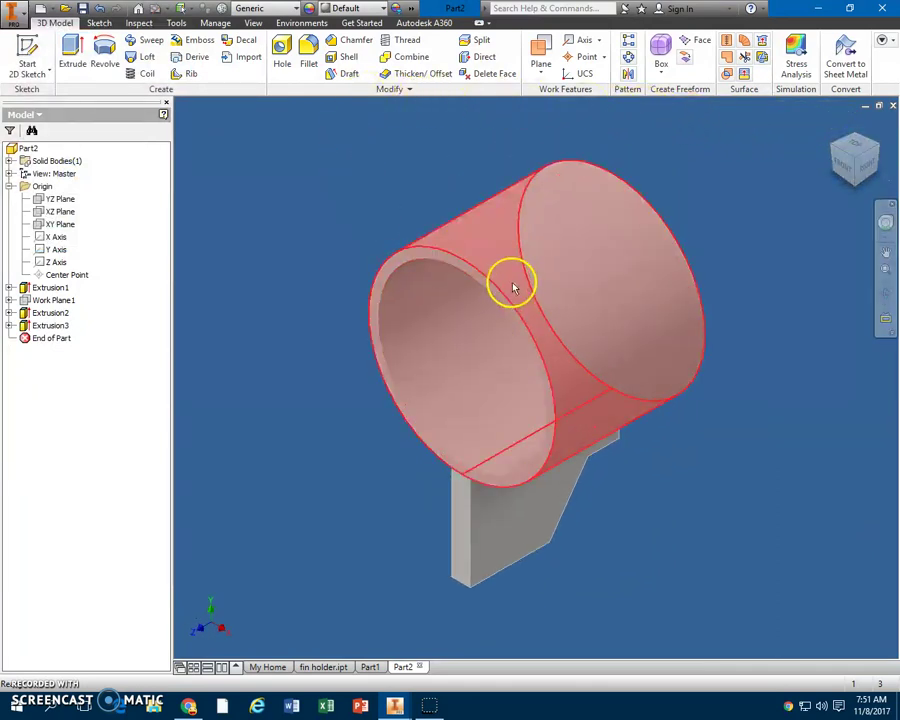
left_click(628, 60)
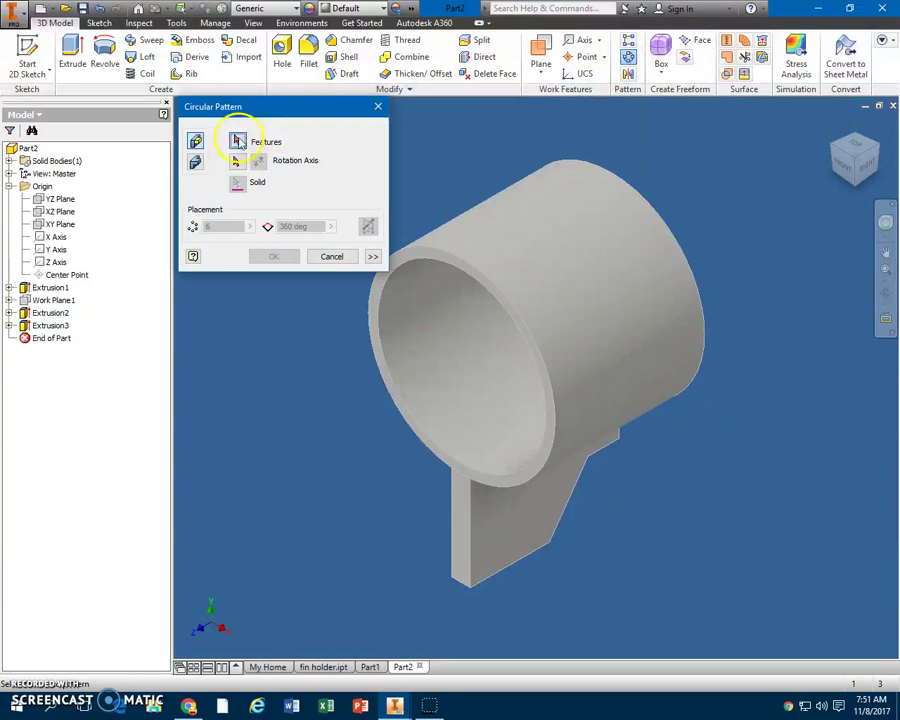
left_click(471, 546)
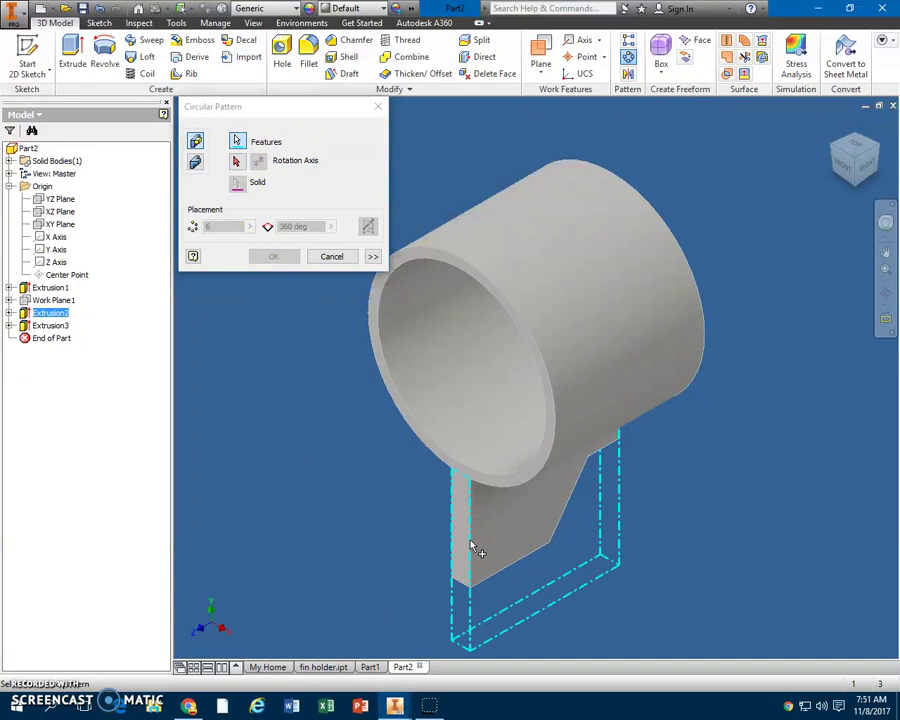
left_click(198, 166)
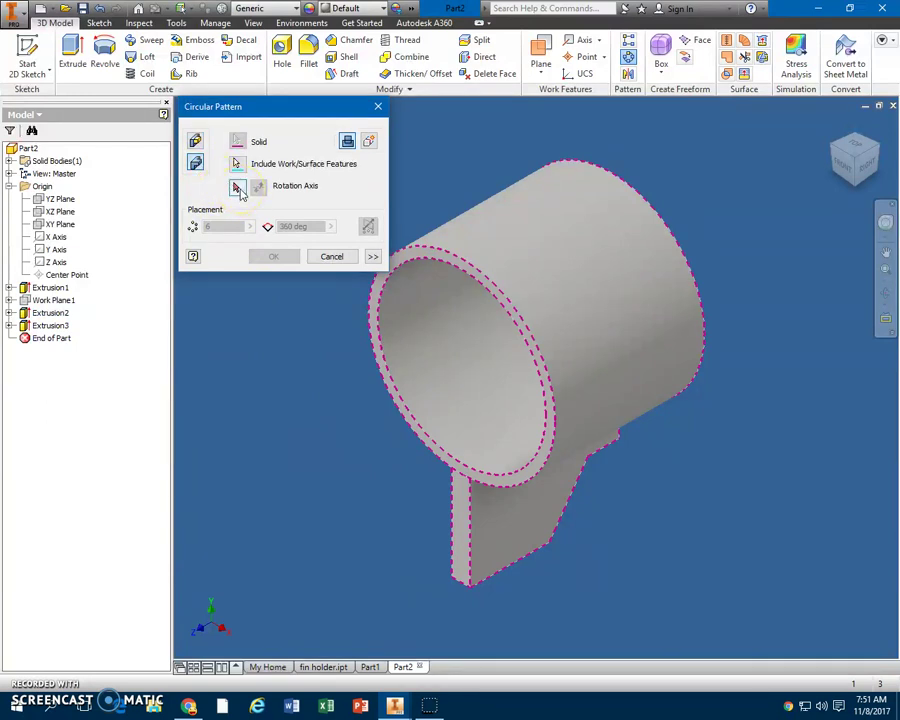
left_click(409, 398)
left_click(409, 362)
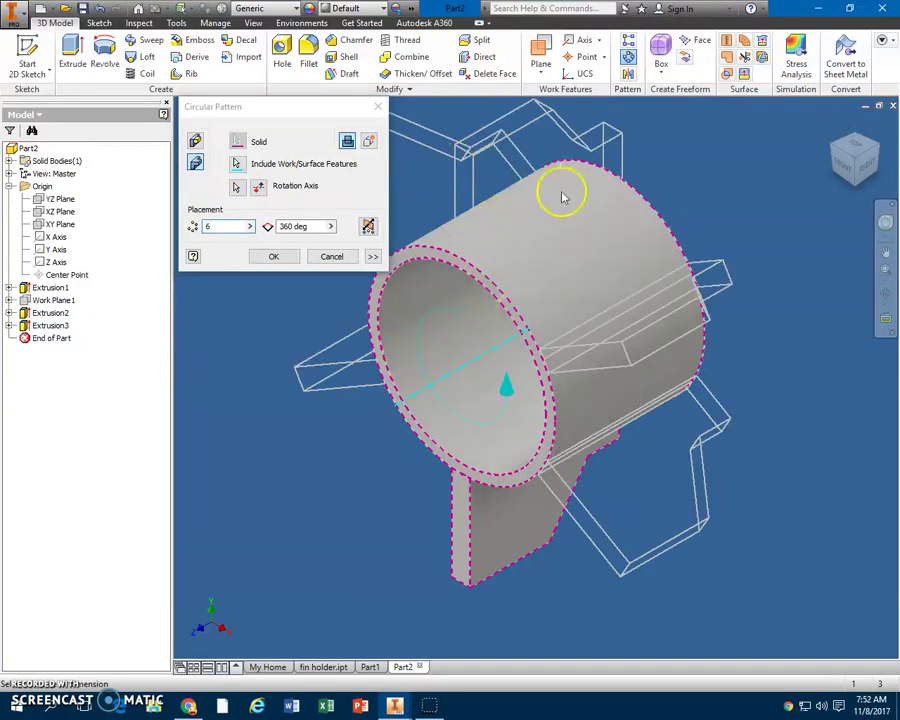
double_click(205, 227)
type("3")
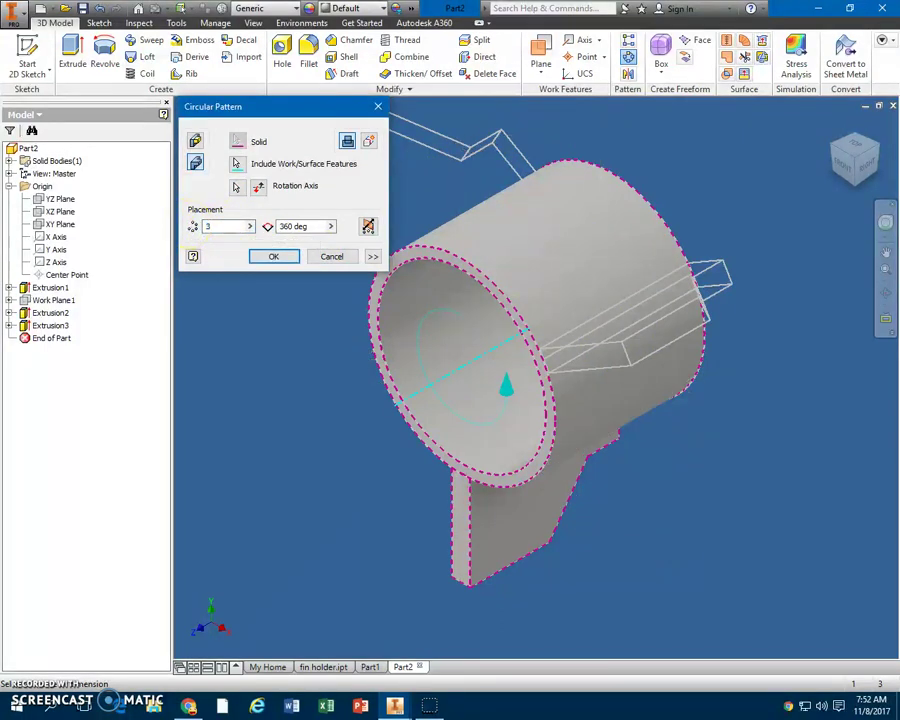
left_click(270, 258)
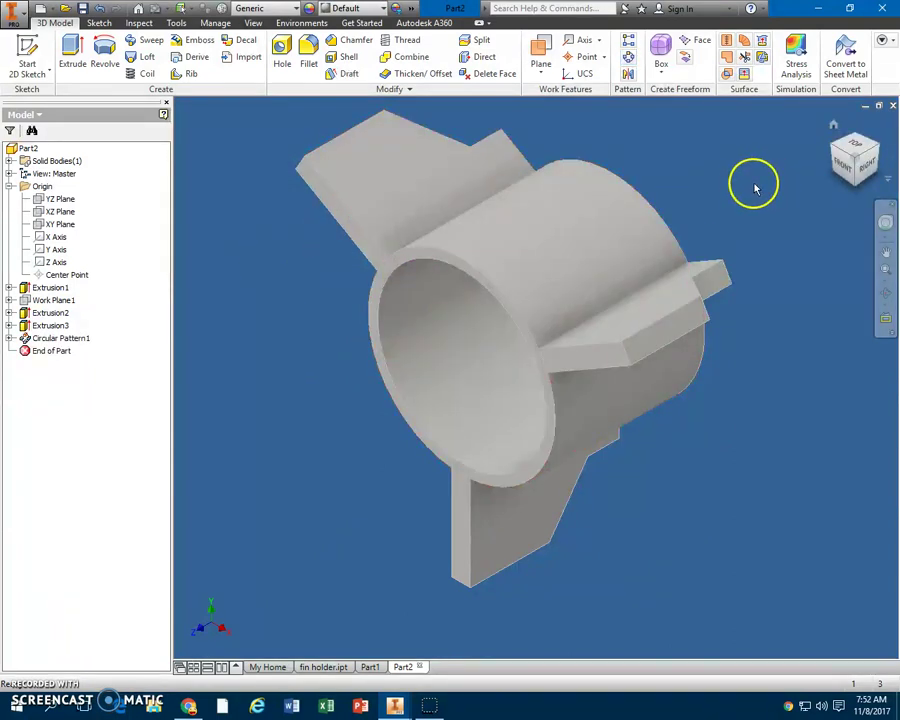
left_click(843, 168)
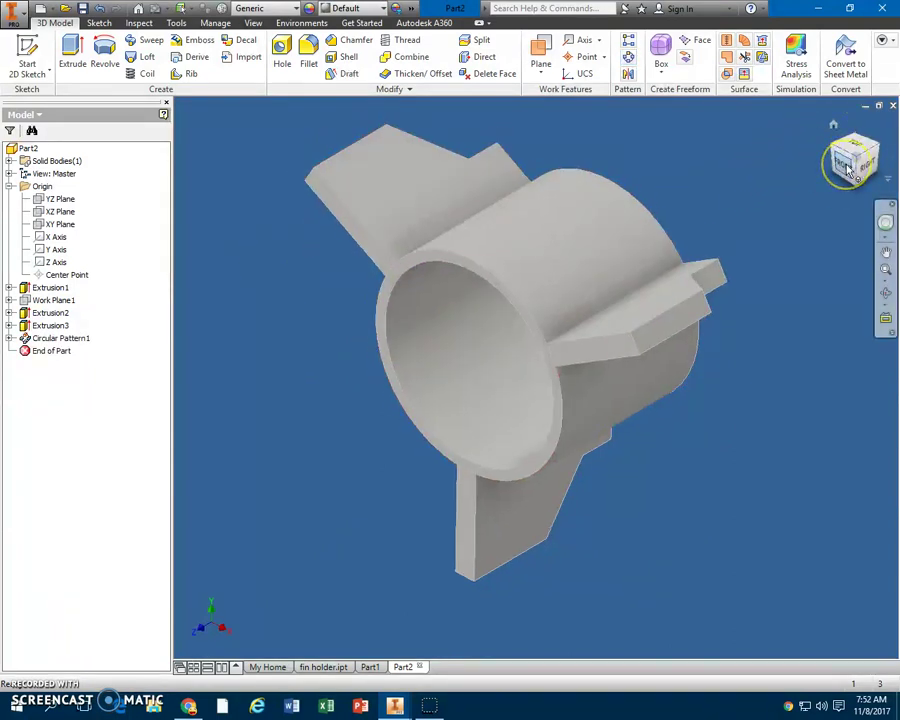
left_click(835, 123)
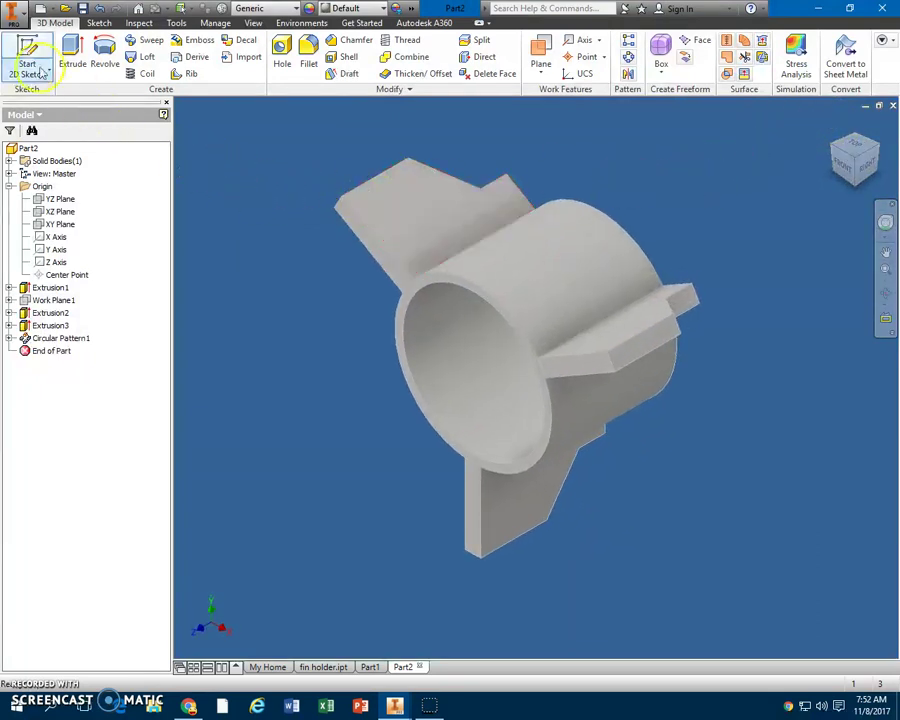
Step: In Save As, browse to ClassMS > ClassCMW > the teacher's folder > Tri 1
left_click(12, 15)
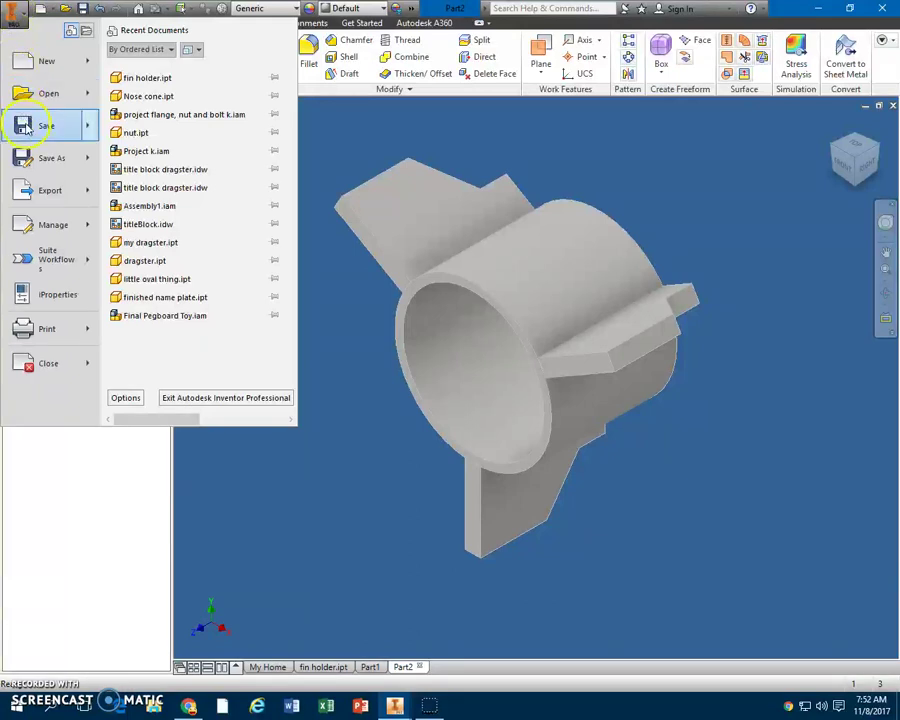
left_click(30, 125)
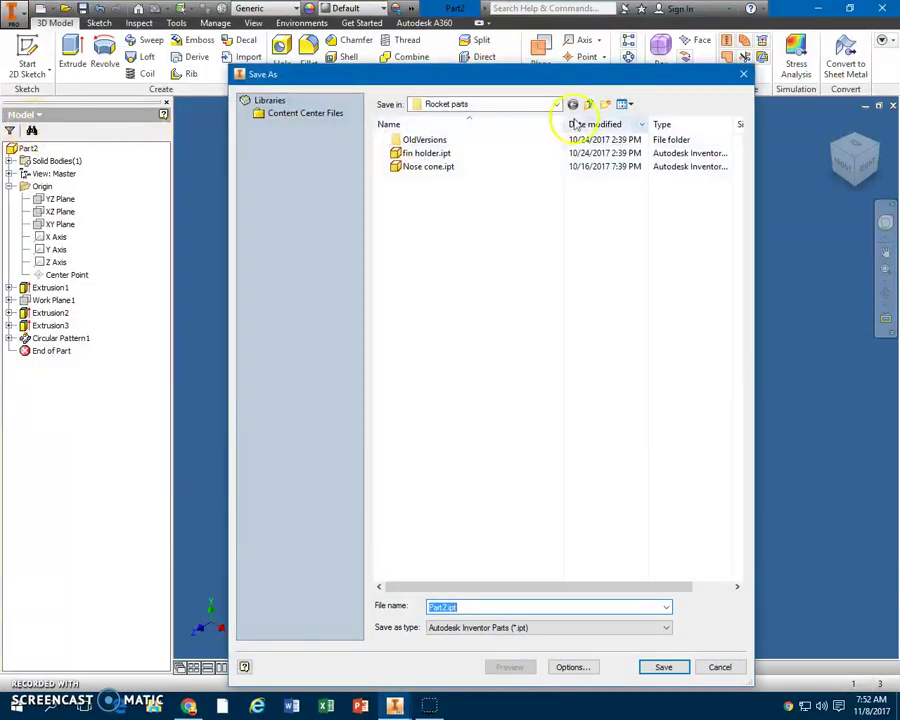
left_click(556, 107)
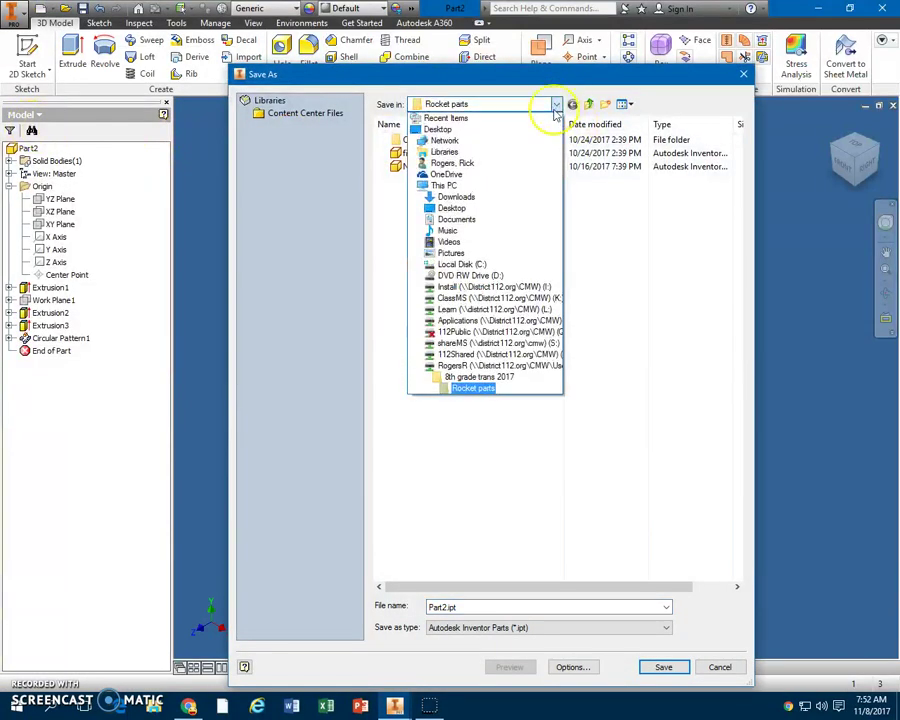
left_click(465, 300)
left_click(428, 153)
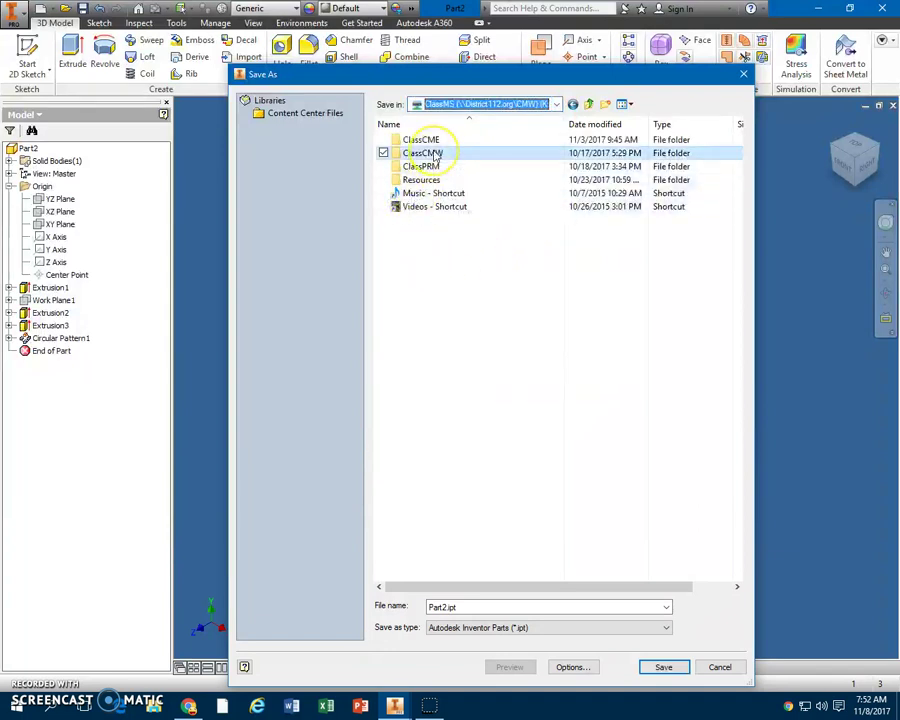
double_click(434, 155)
double_click(424, 168)
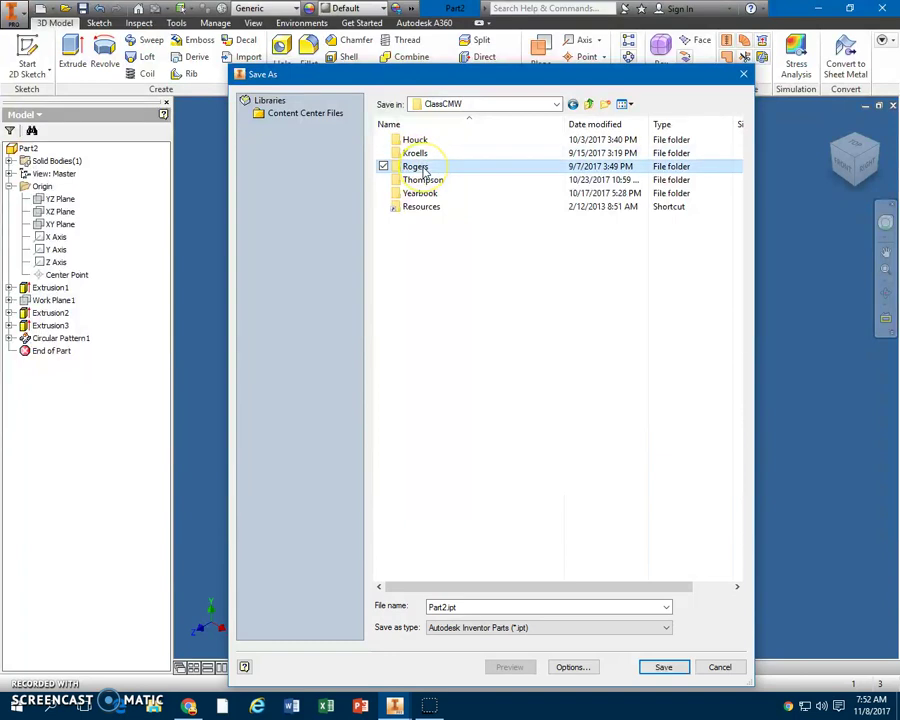
double_click(419, 168)
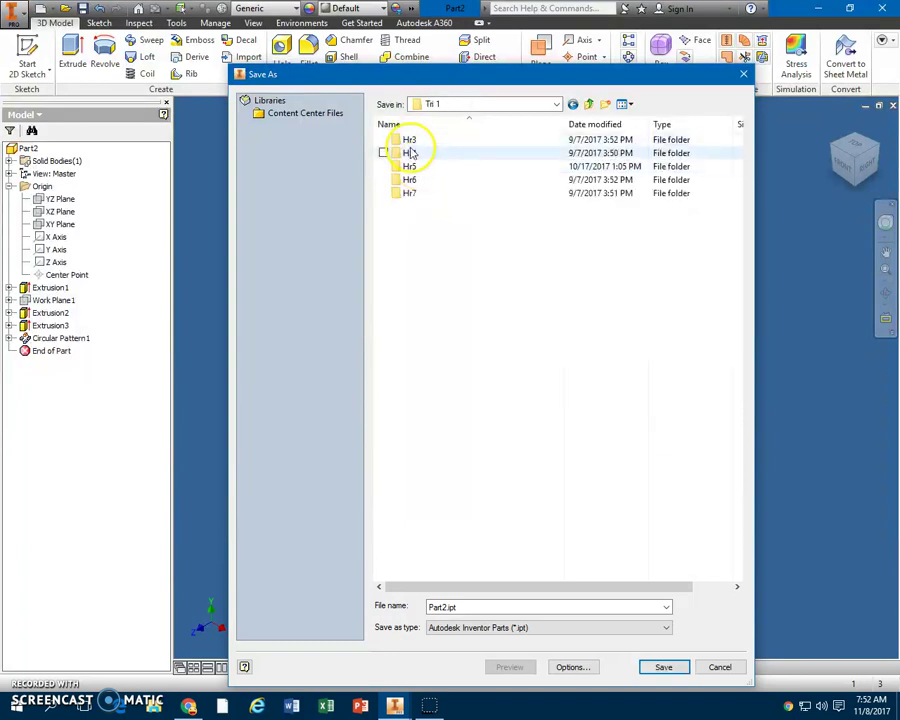
Step: Open Hr3 and the student's folder, then save the part as rocket fin.ipt
double_click(408, 151)
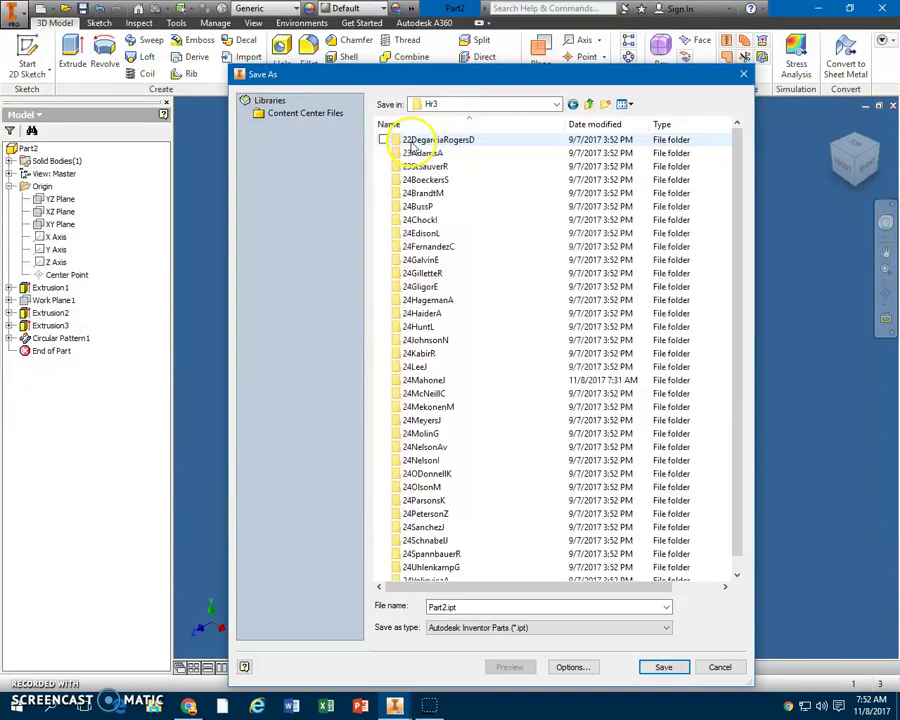
left_click(430, 195)
double_click(430, 197)
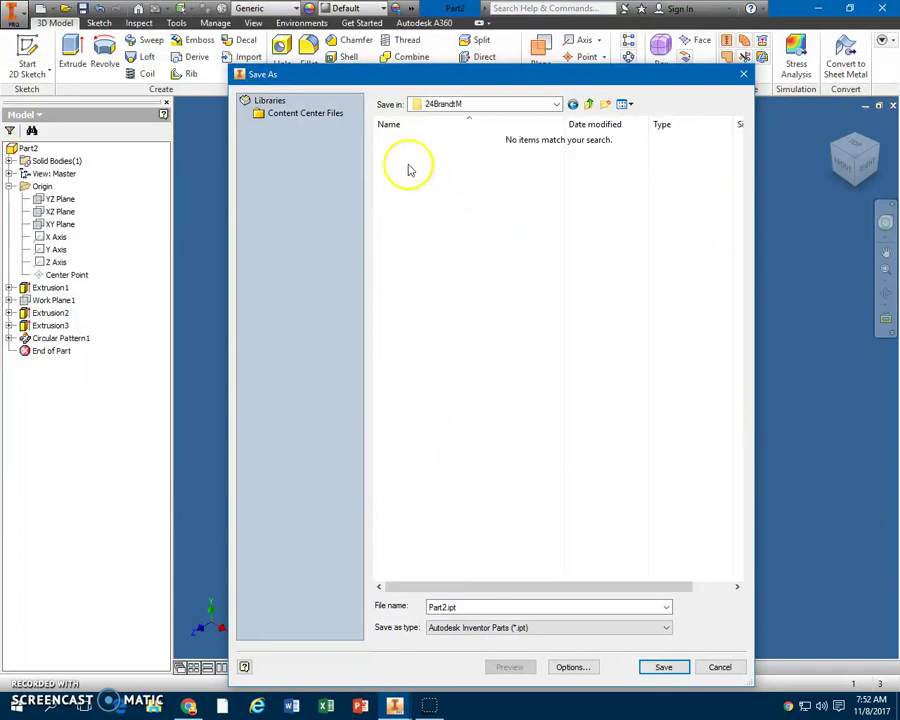
left_click_drag(456, 607, 415, 614)
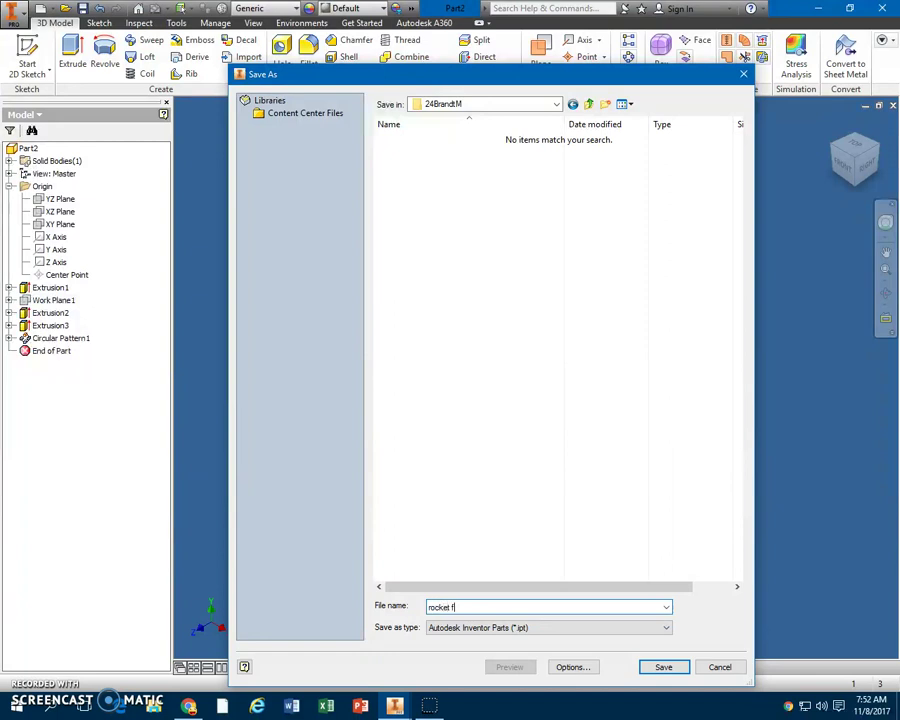
left_click(670, 670)
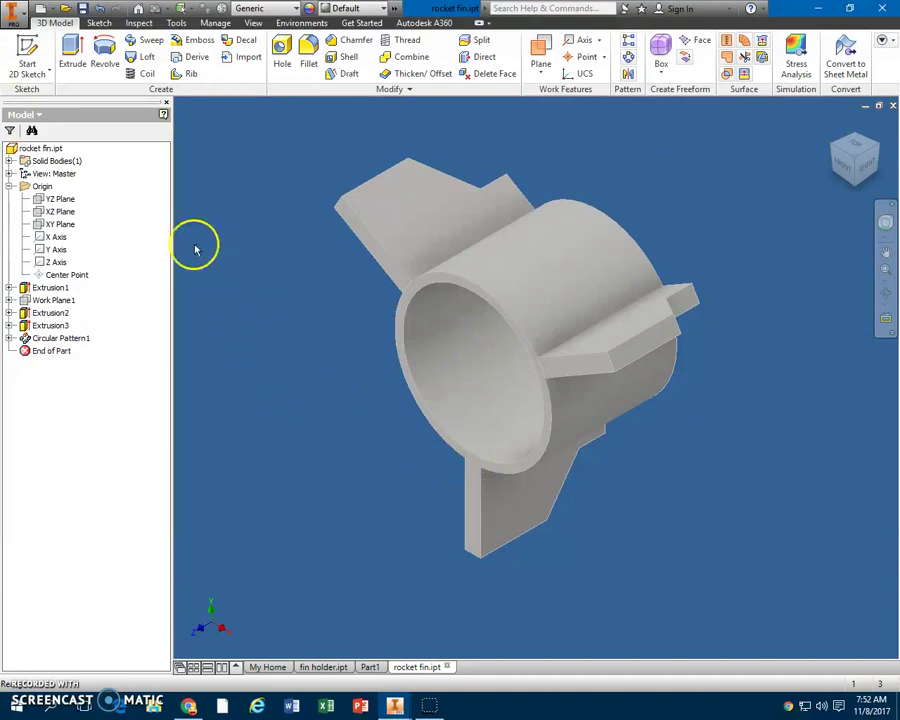
Step: Save a copy of the part as rocket fin.stl using STL Files (*.stl) type
left_click(18, 15)
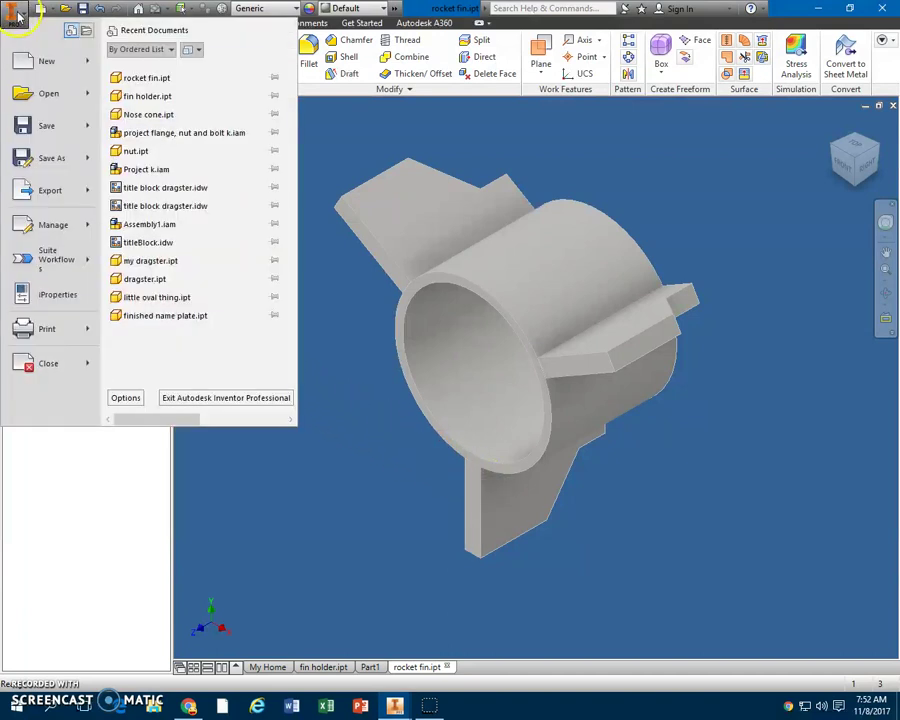
mouse_move(47, 163)
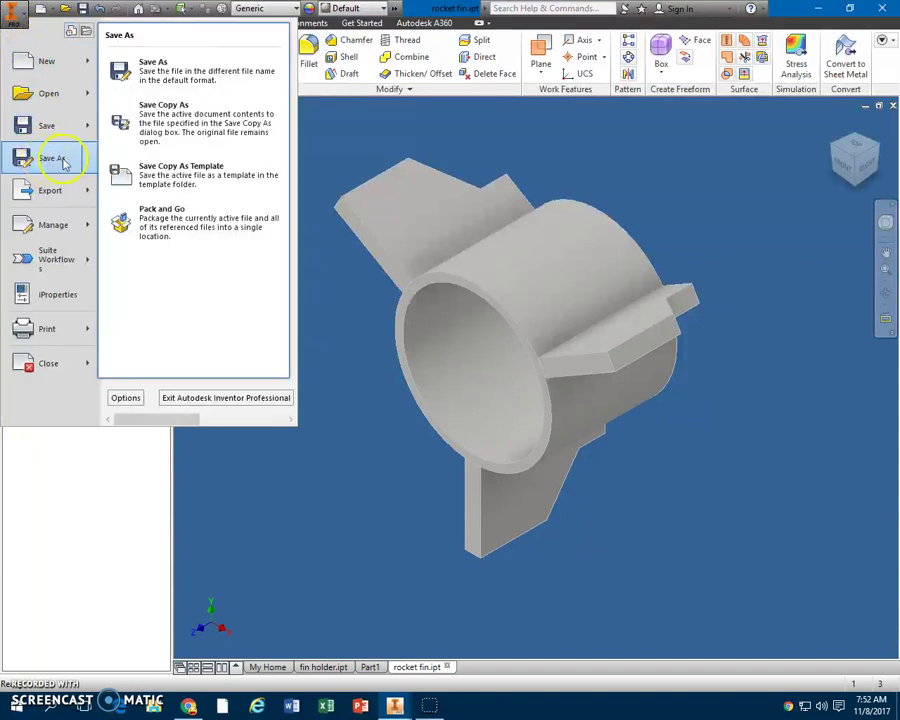
left_click(176, 125)
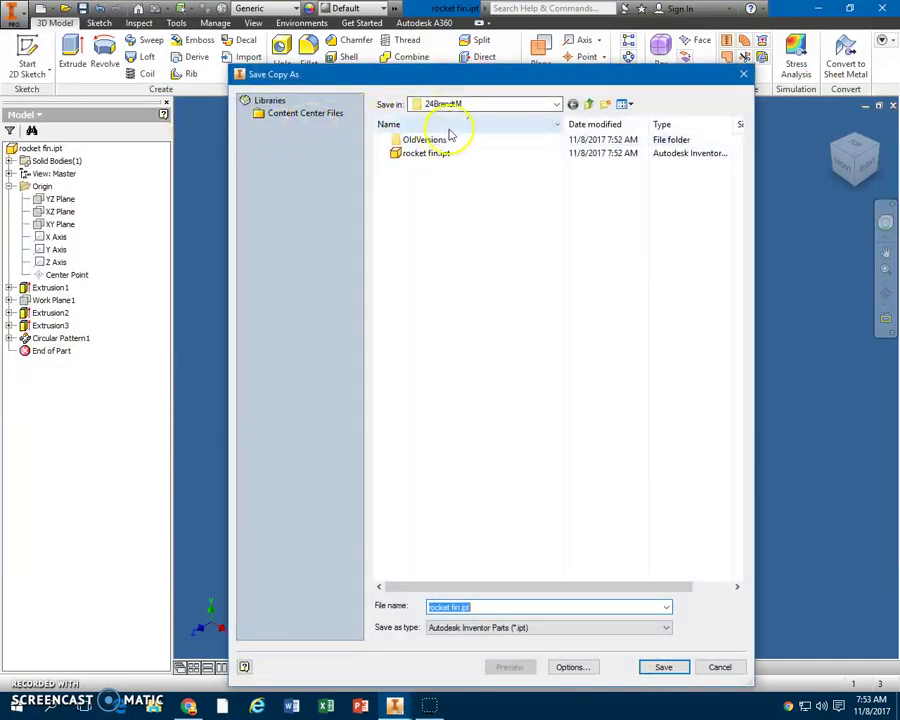
left_click(585, 630)
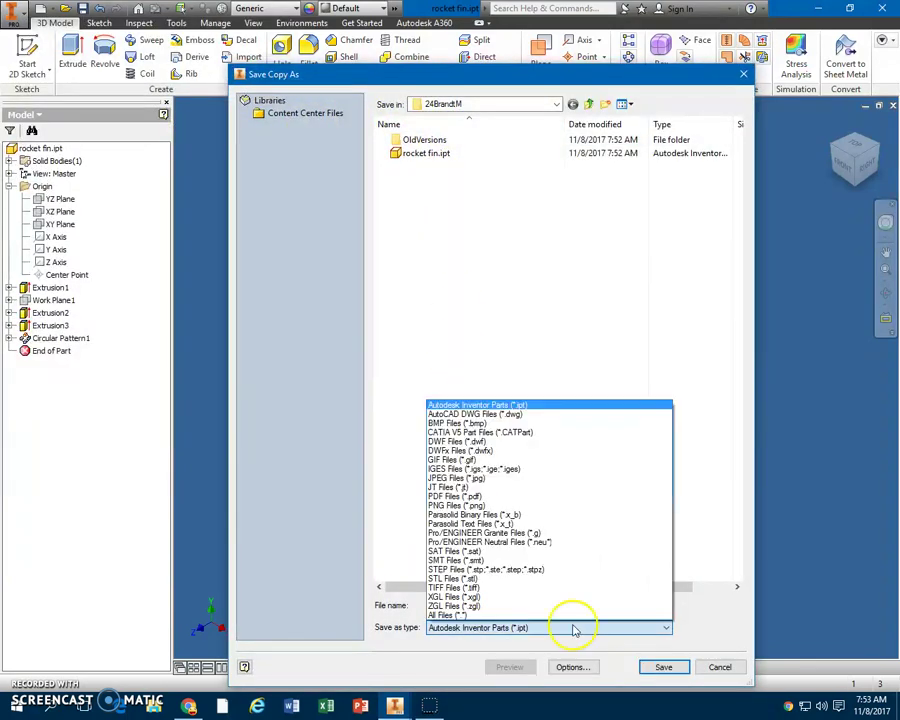
left_click(452, 578)
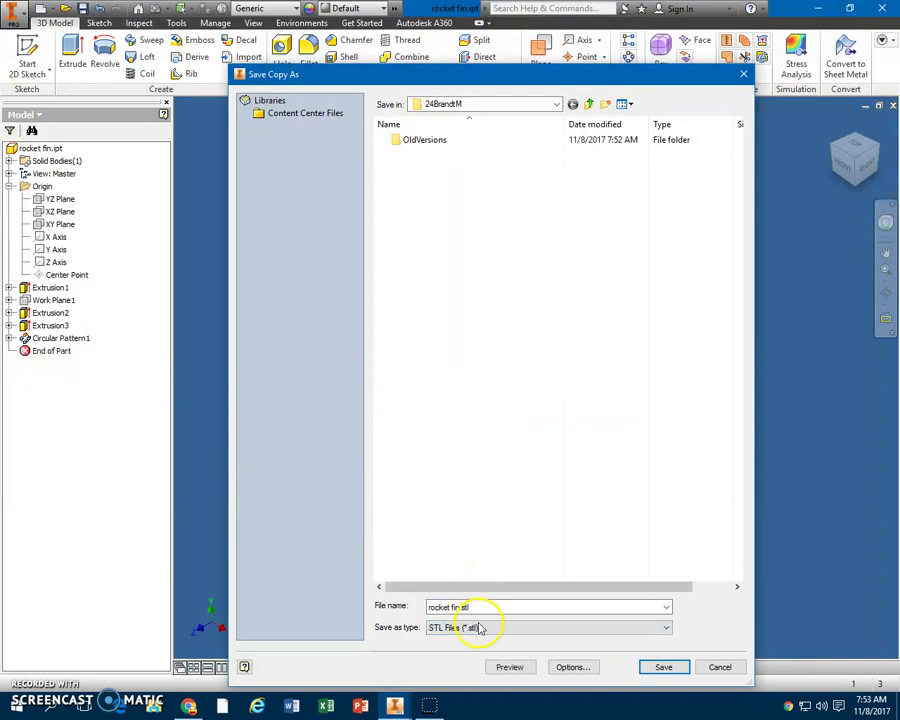
left_click(661, 667)
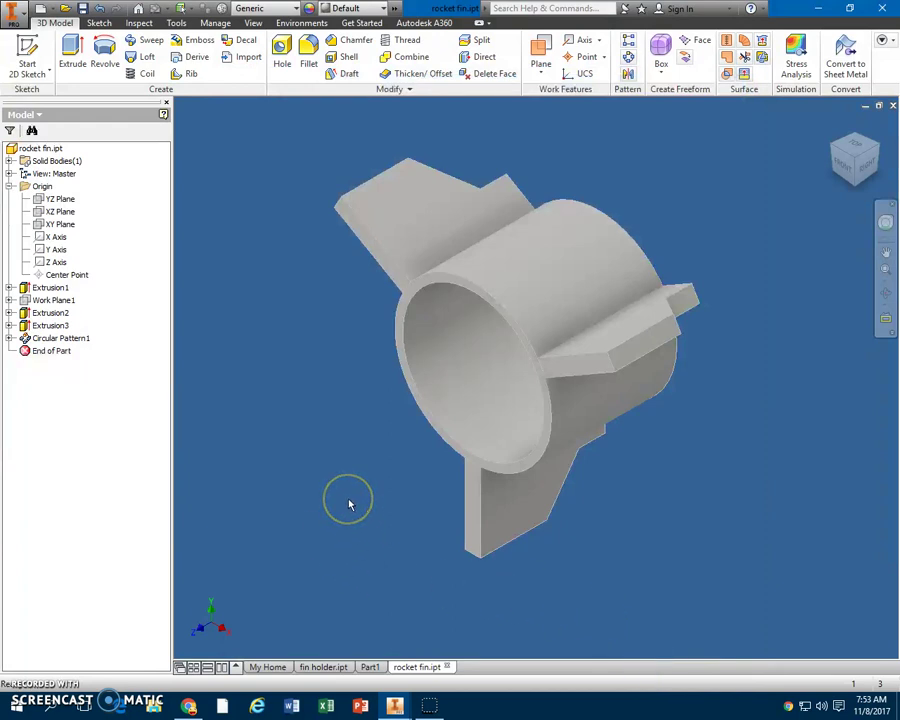